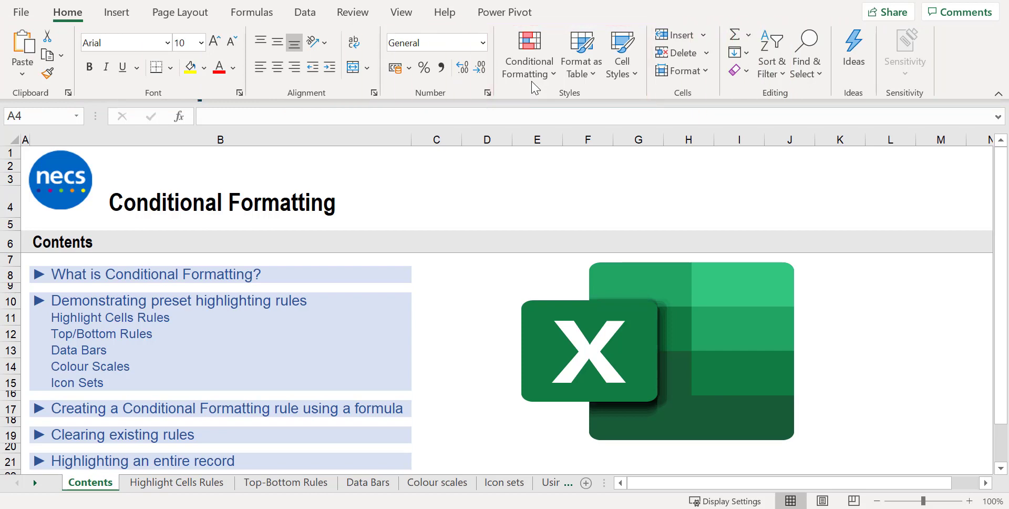
left_click(534, 85)
left_click(534, 84)
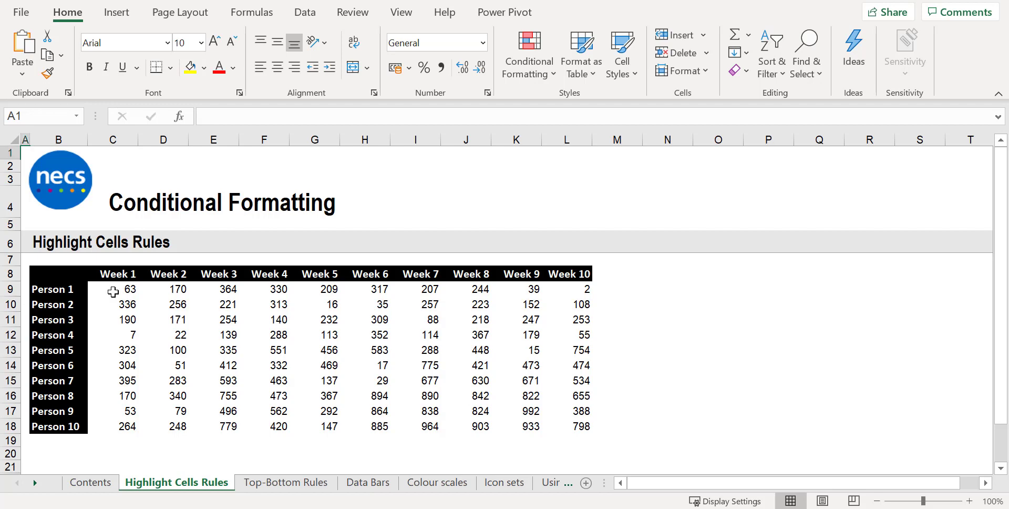
Step: Highlight values greater than 750 in C9:L18 with Light Red Fill with Dark Red Text
left_click(113, 292)
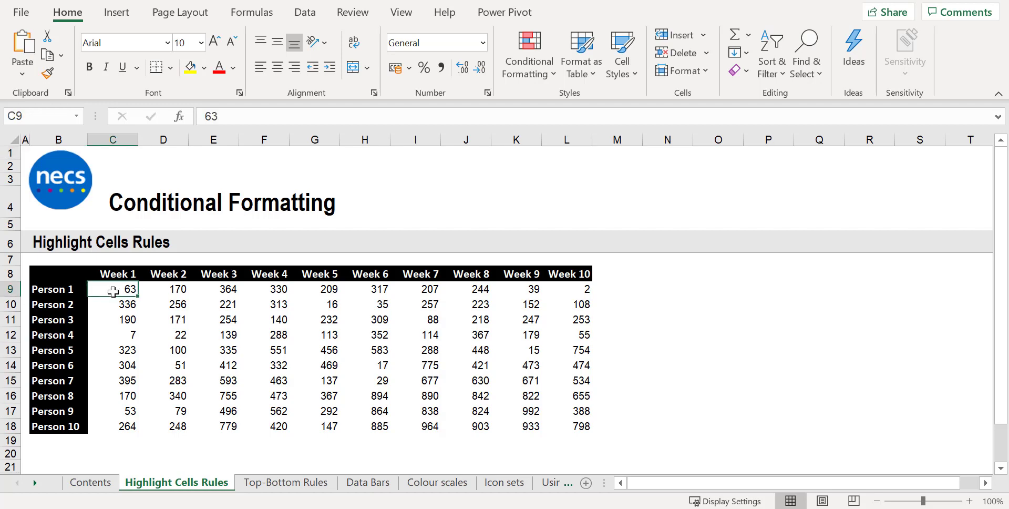
left_click(573, 425, "shift")
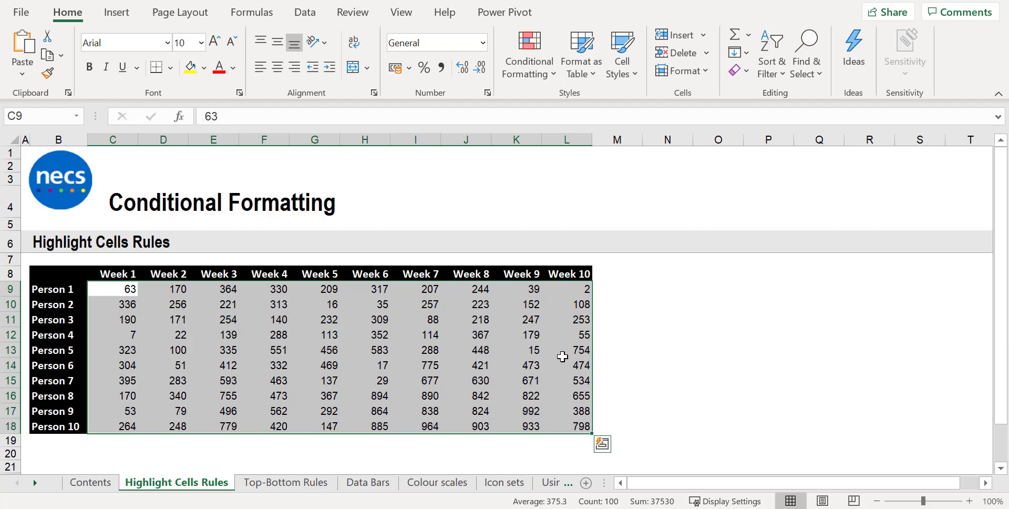
left_click(528, 73)
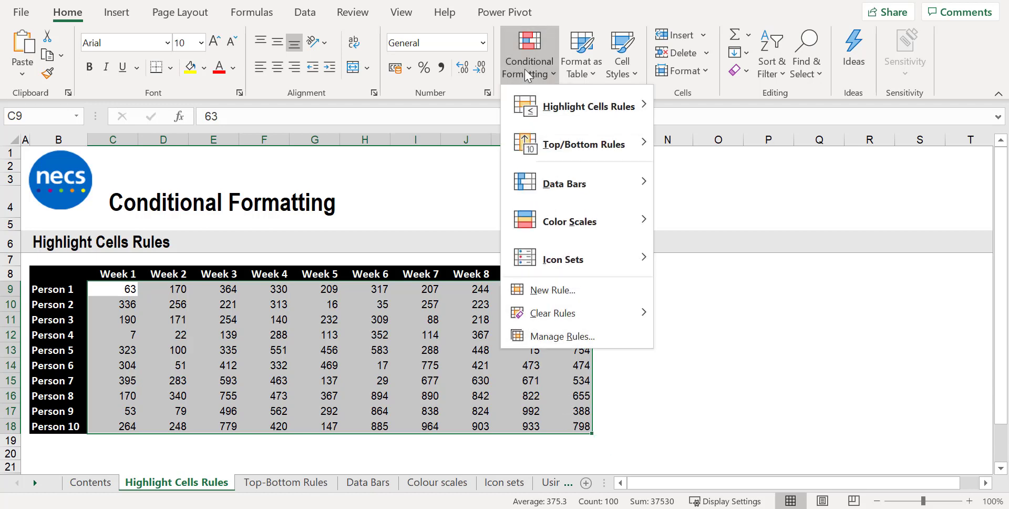
mouse_move(548, 111)
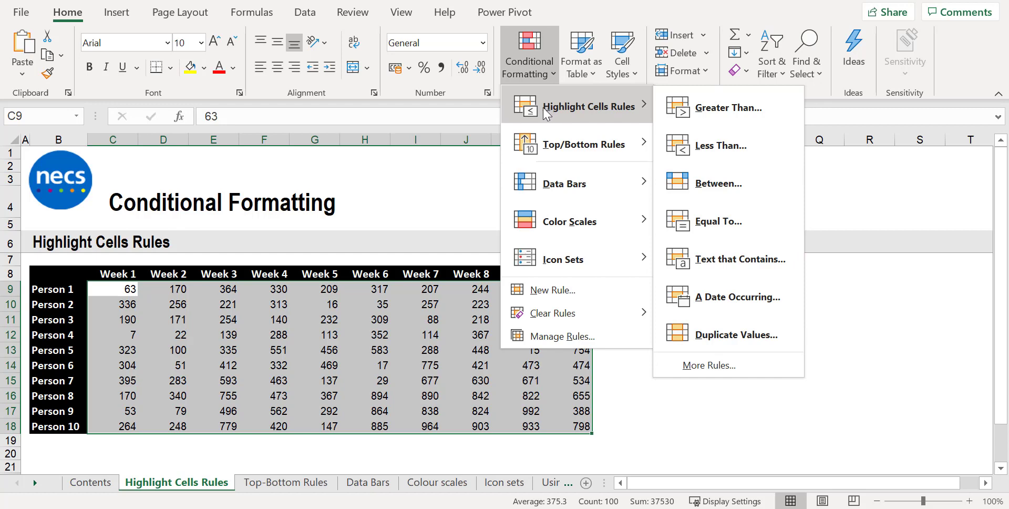
left_click(686, 108)
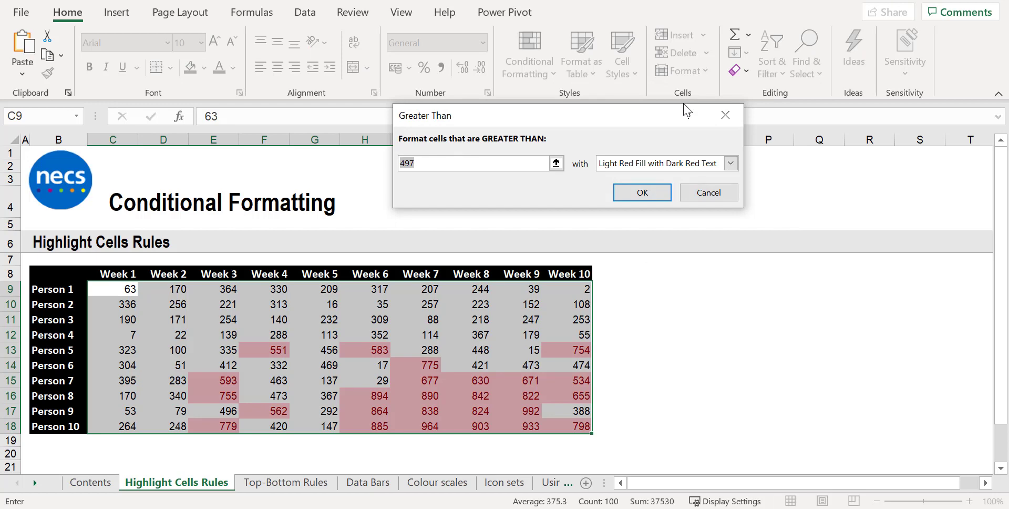
type("750")
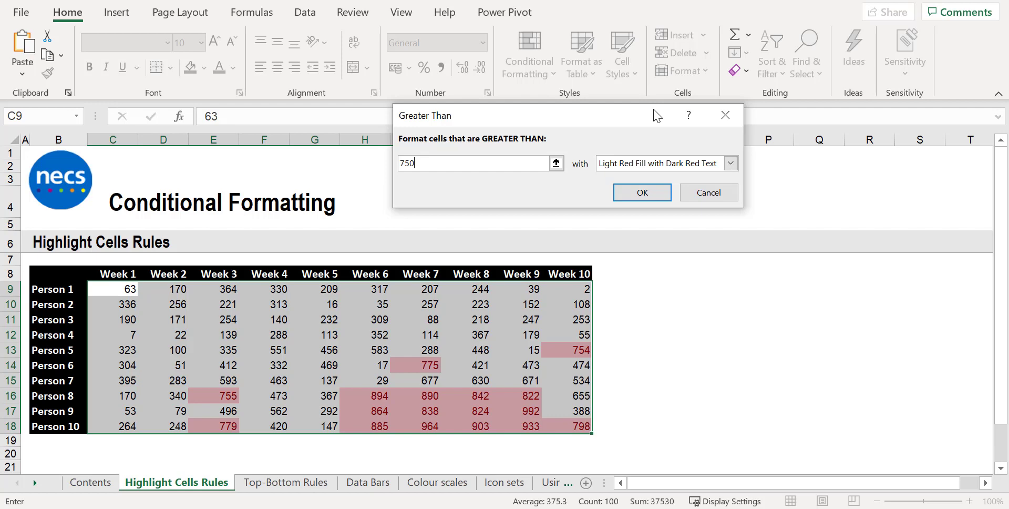
left_click(663, 199)
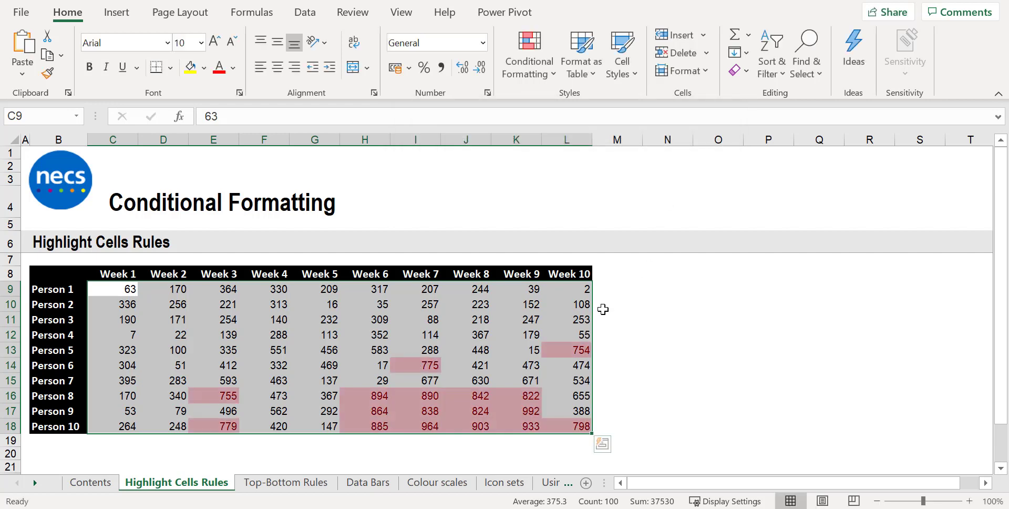
Step: Change the Week 7 values to 775 for Person 5 and 288 for Person 6
left_click(411, 350)
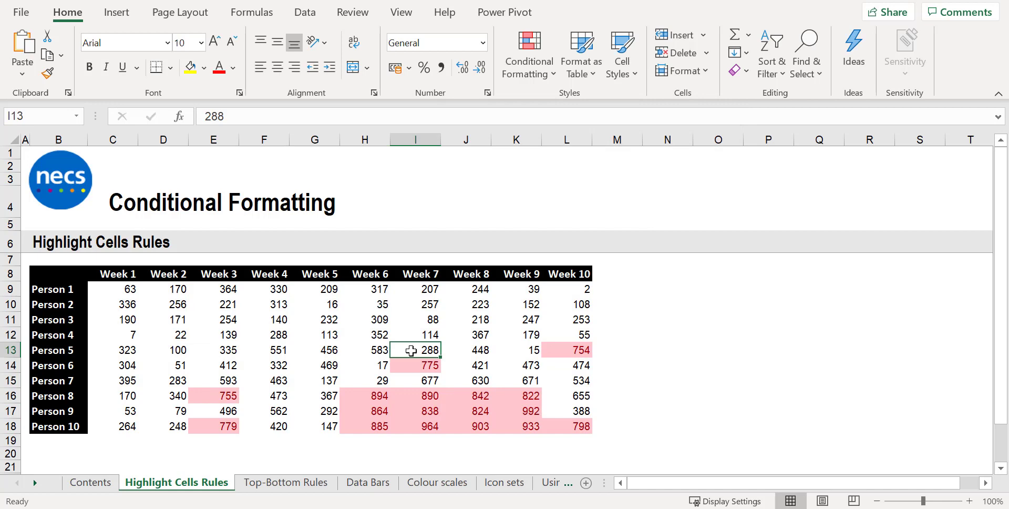
type("775")
key("Return")
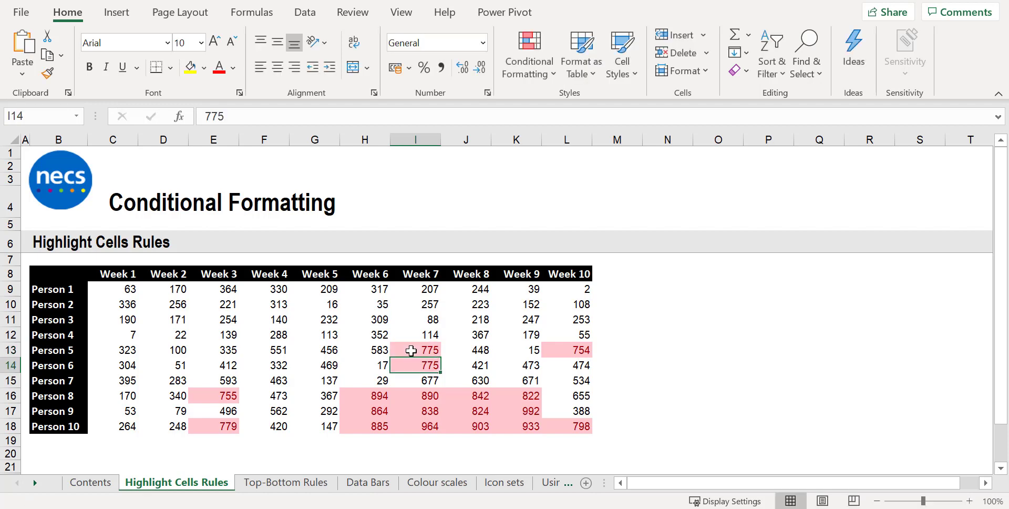
type("288")
key("Return")
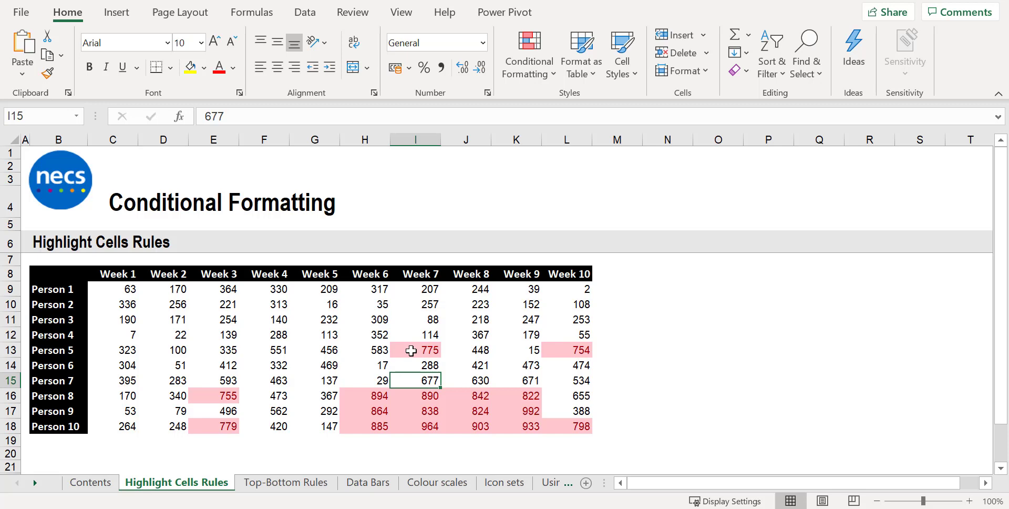
Step: Highlight values less than 100 in C9:L18 with Yellow Fill with Dark Yellow Text
left_click(109, 291)
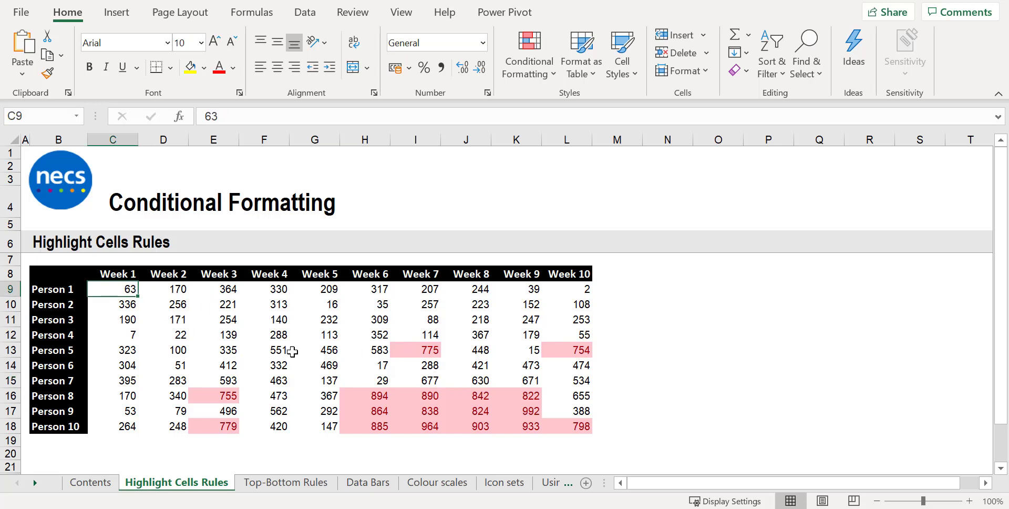
left_click(581, 424, "shift")
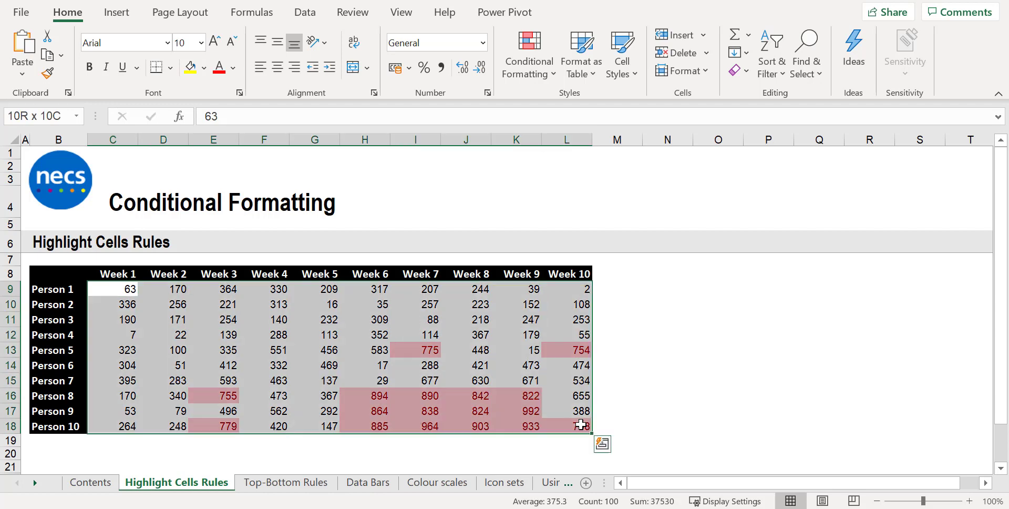
left_click(538, 81)
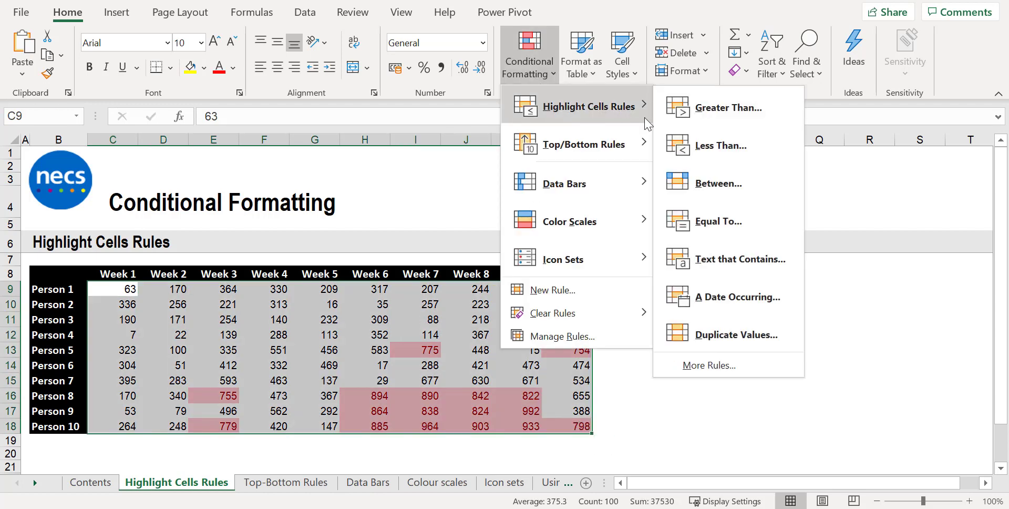
left_click(723, 145)
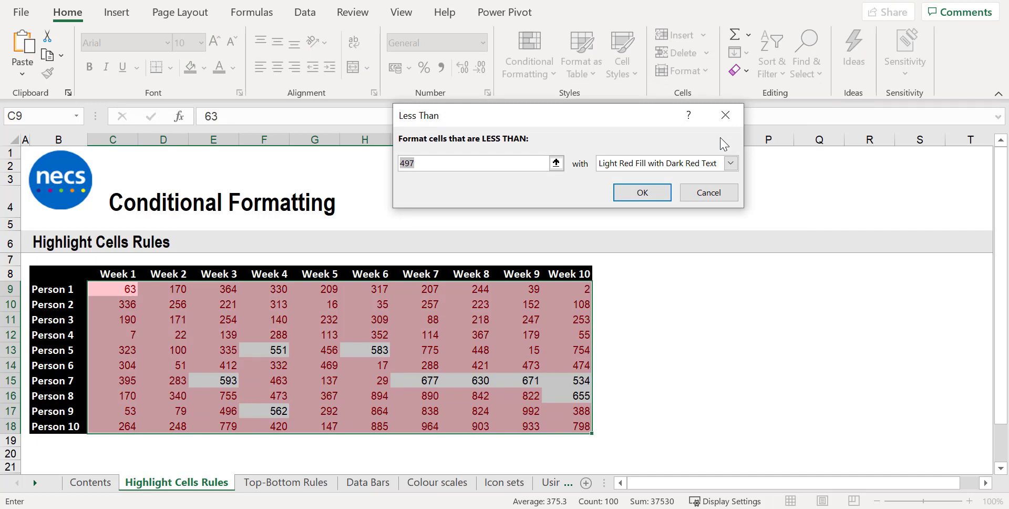
type("100")
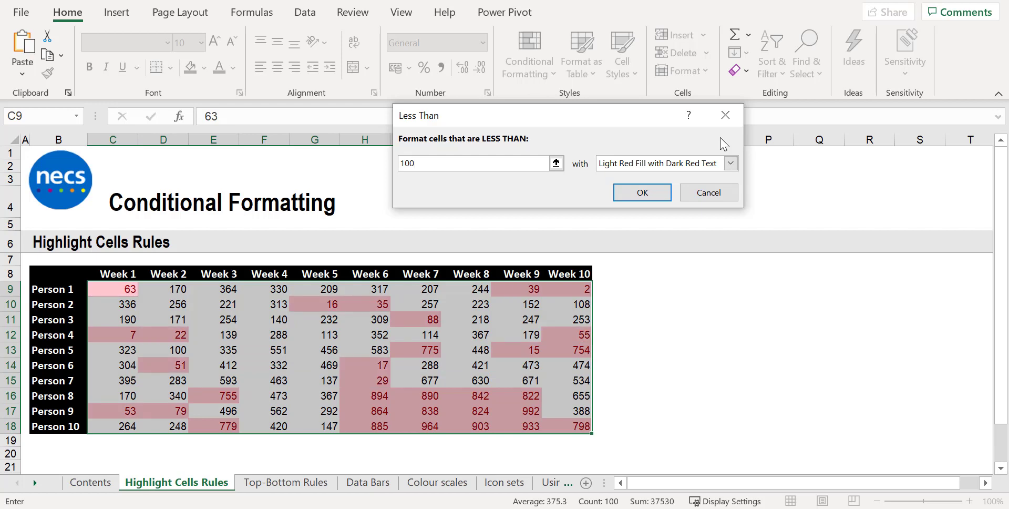
left_click(731, 163)
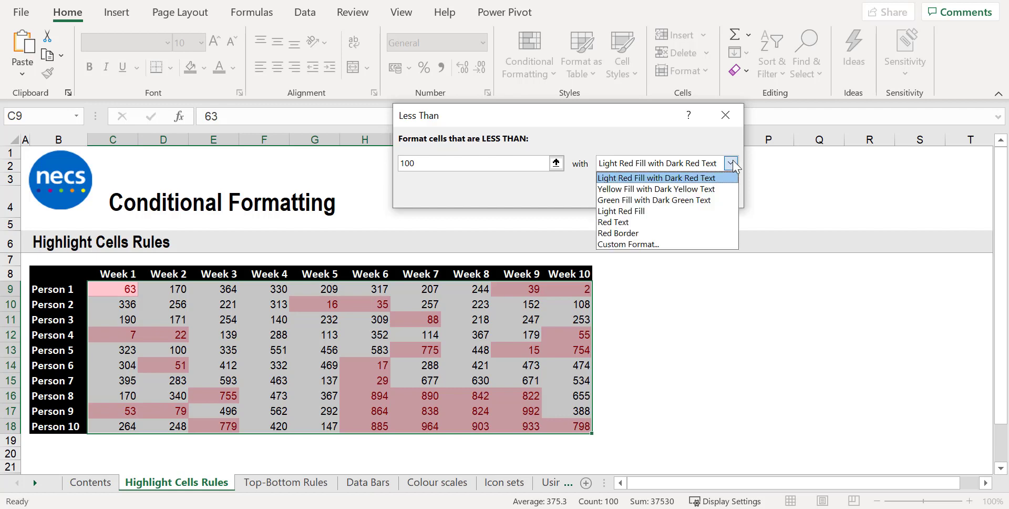
left_click(699, 189)
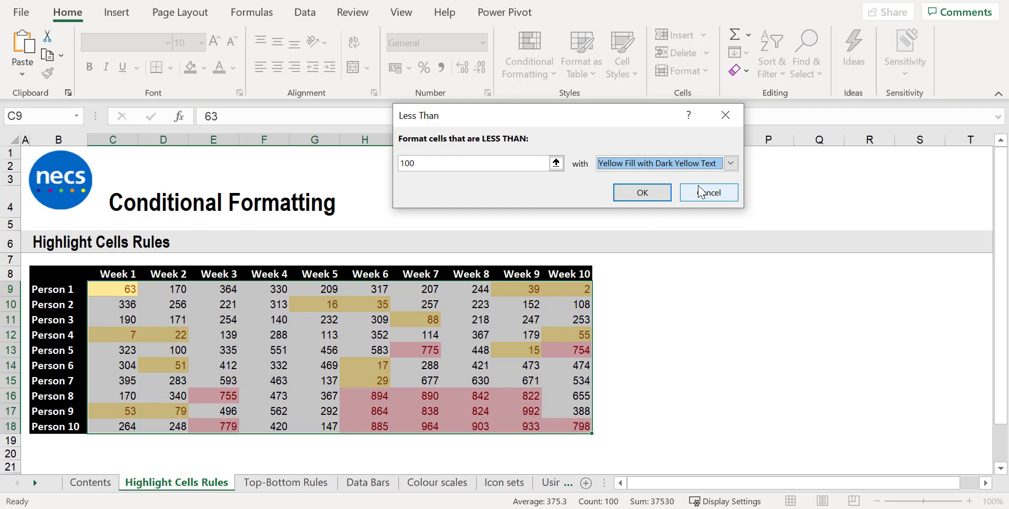
left_click(669, 192)
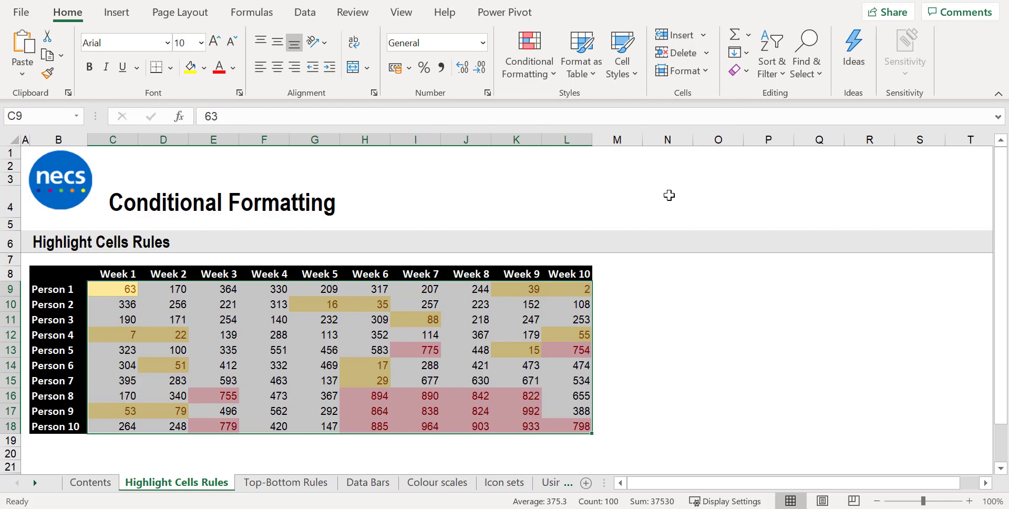
left_click(657, 288)
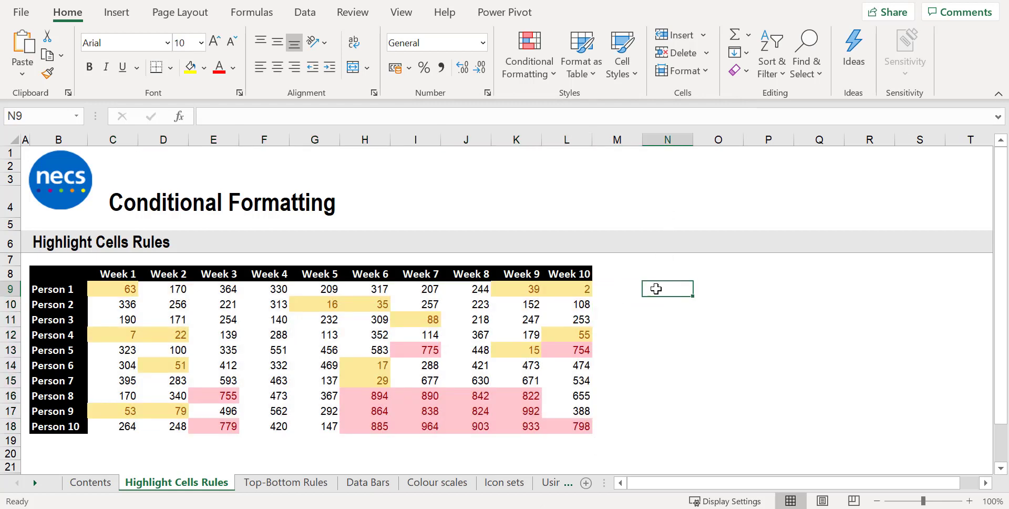
Step: Start a Duplicate Values highlighting rule for C9:L18, keeping the value type set to Duplicate
left_click(128, 288)
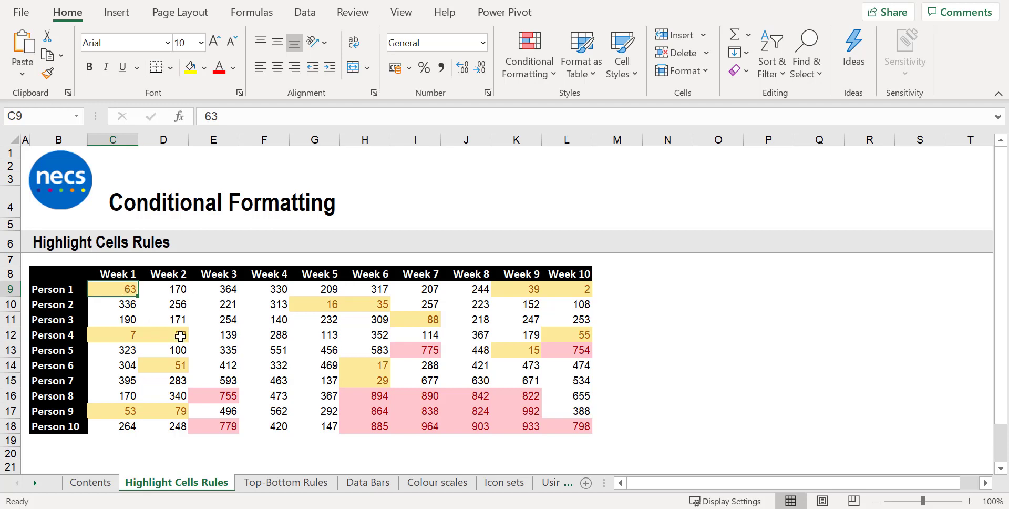
left_click(568, 426, "shift")
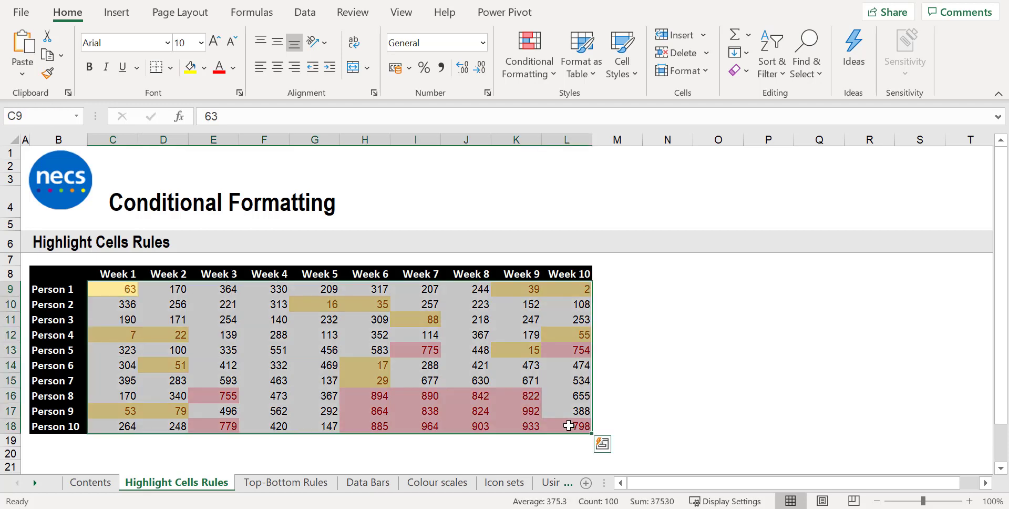
left_click(529, 66)
mouse_move(576, 105)
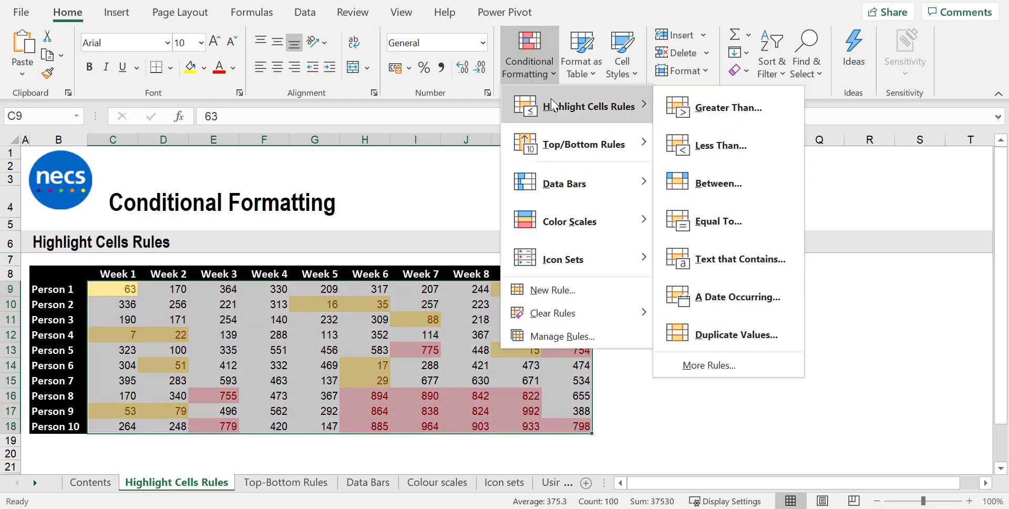
left_click(733, 335)
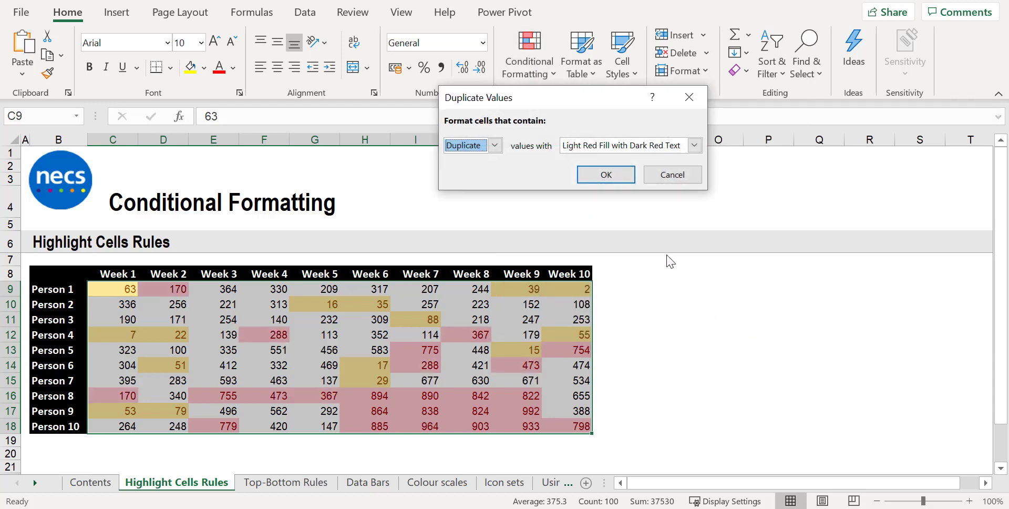
left_click(496, 145)
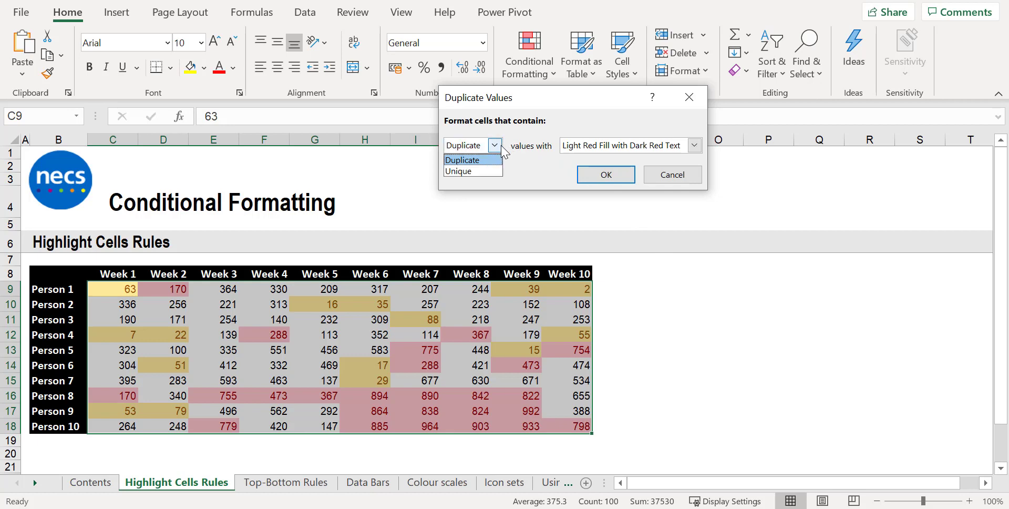
left_click(501, 147)
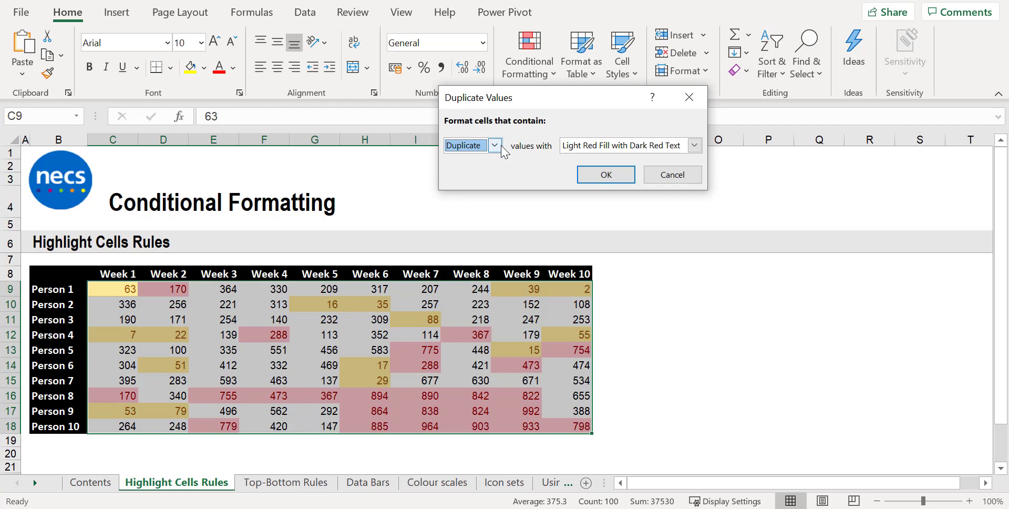
Step: Give the duplicate values a custom format with white font and black fill, and apply the rule
left_click(694, 146)
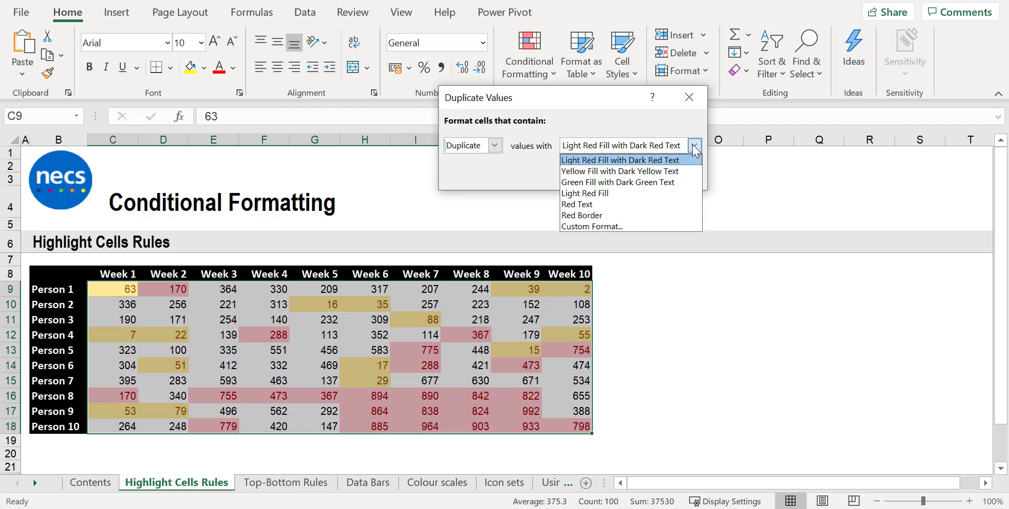
left_click(612, 227)
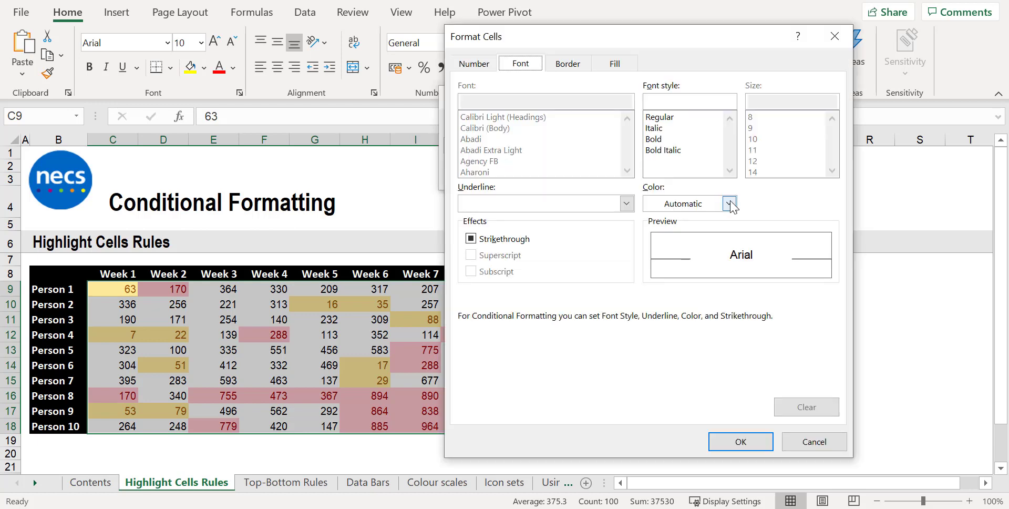
left_click(730, 201)
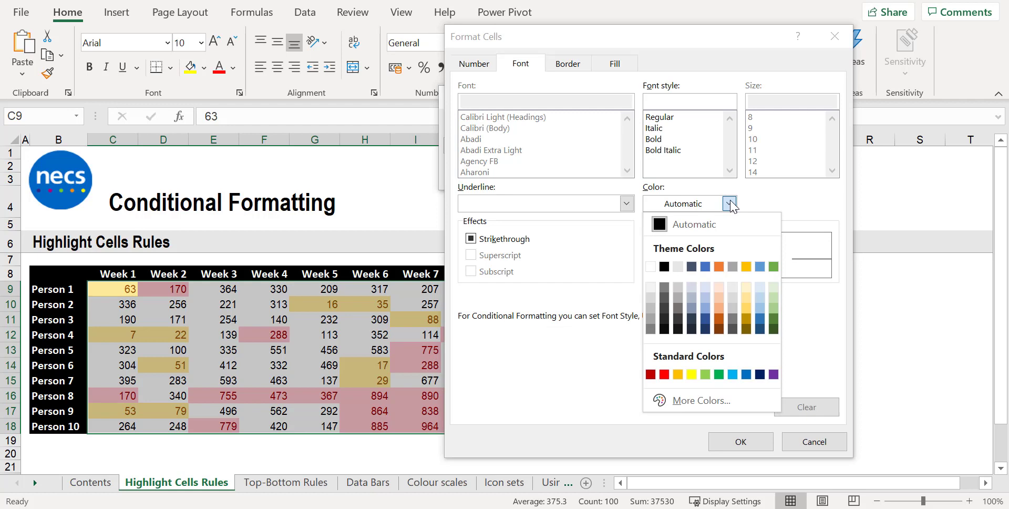
left_click(650, 267)
left_click(612, 64)
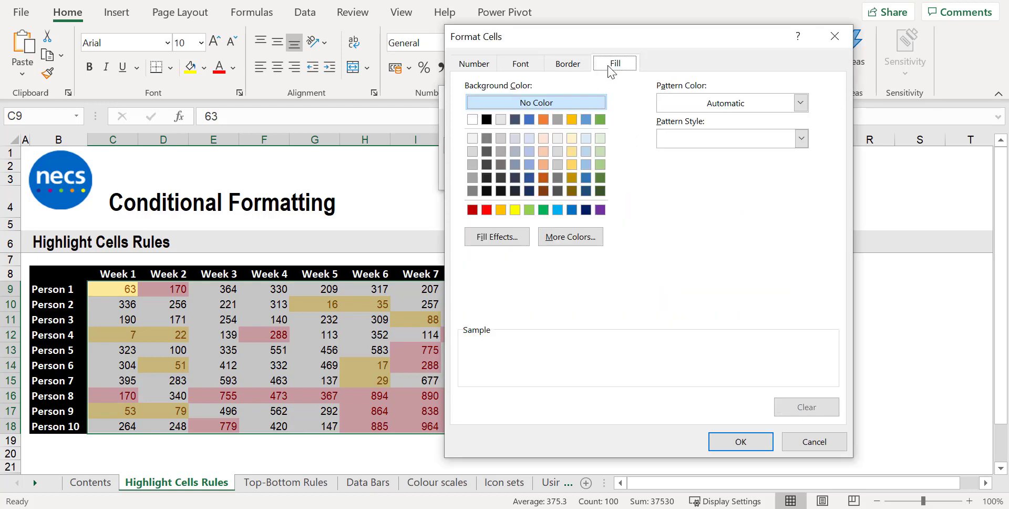
left_click(487, 120)
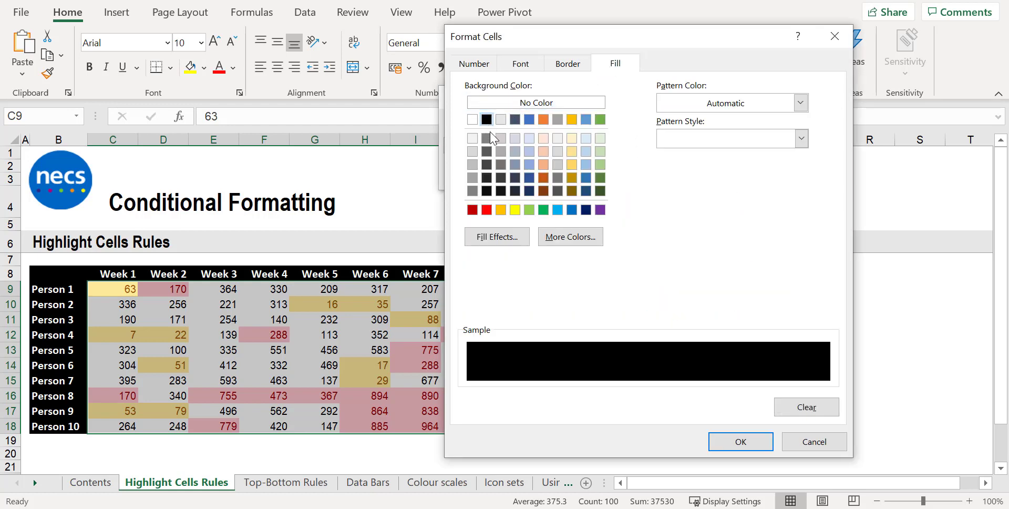
left_click(760, 453)
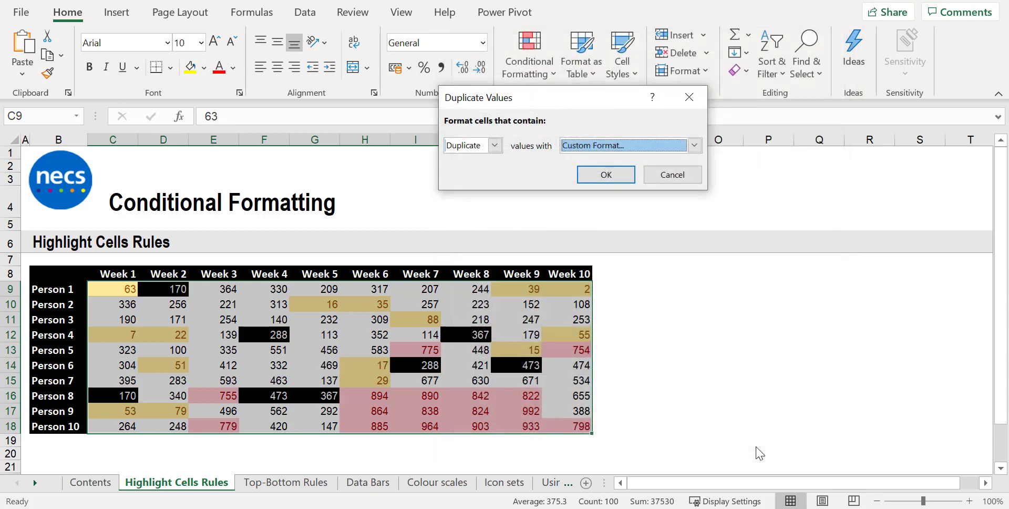
left_click(624, 179)
left_click(625, 289)
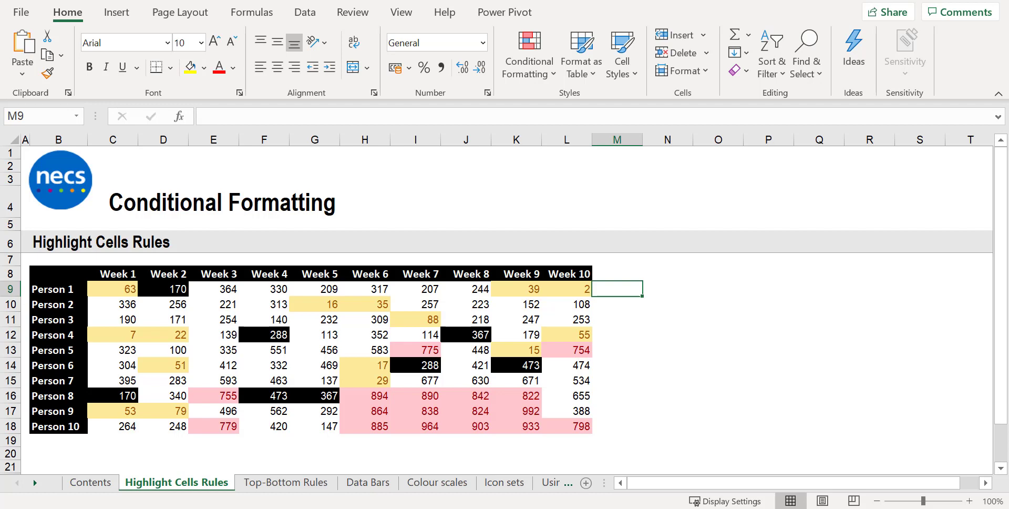
Step: Review the conditional formatting rules that apply to the weekly data table on the Highlight Cells Rules sheet
left_click(515, 308)
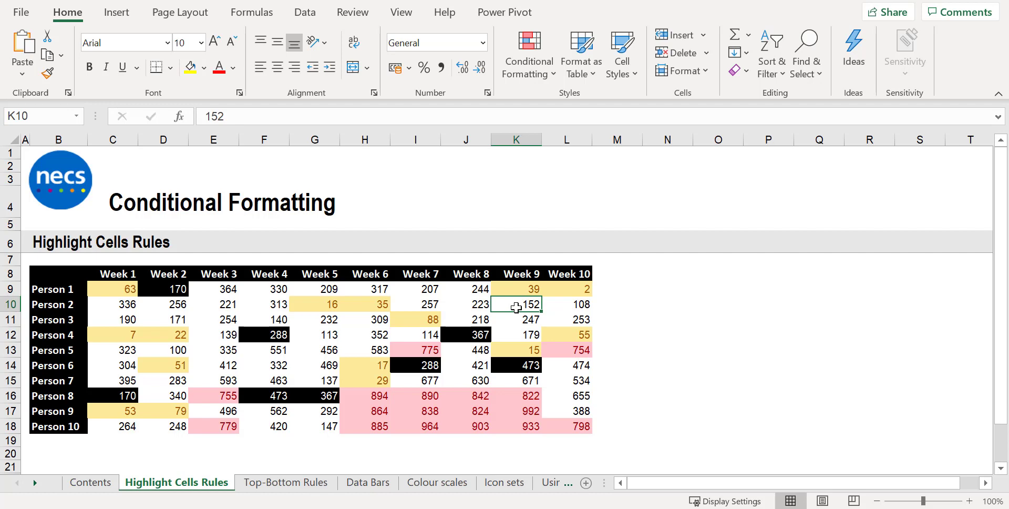
left_click(529, 58)
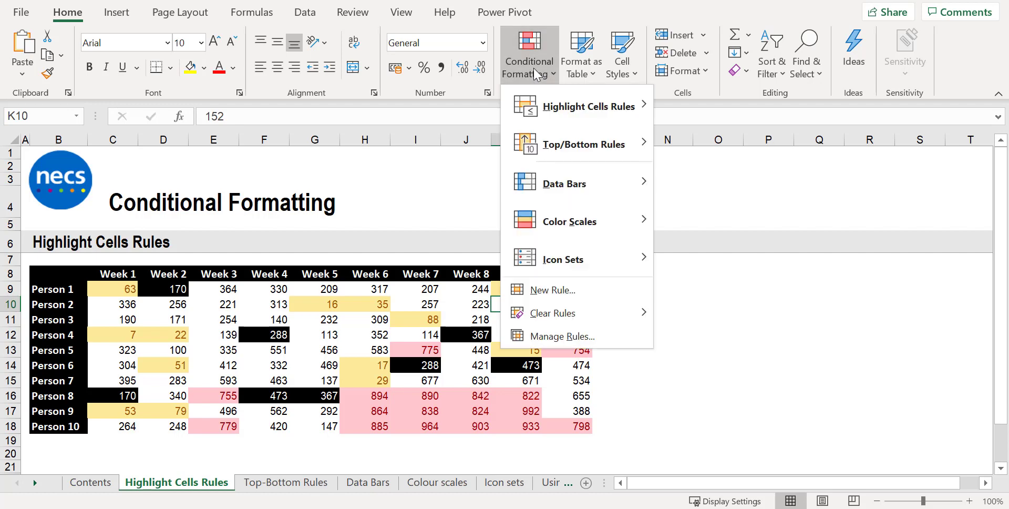
left_click(562, 339)
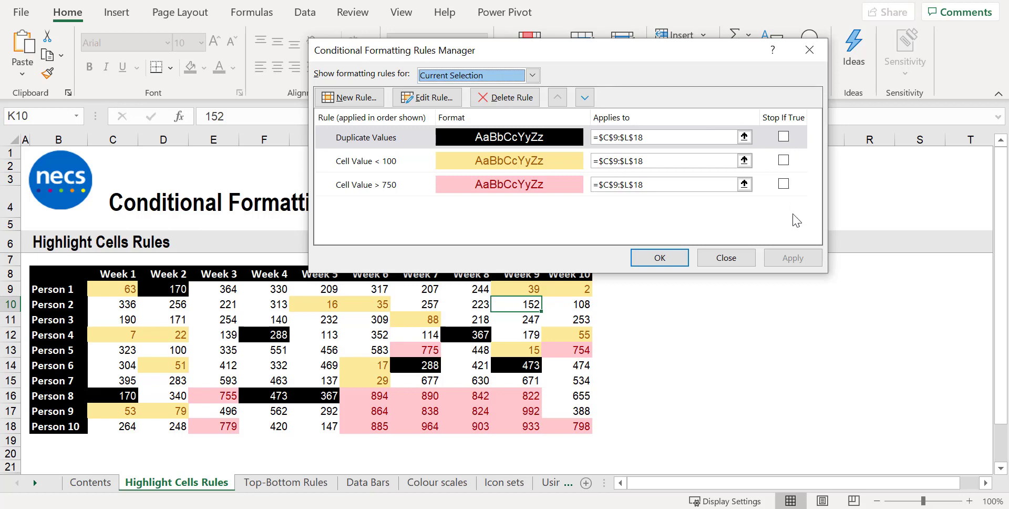
left_click(741, 260)
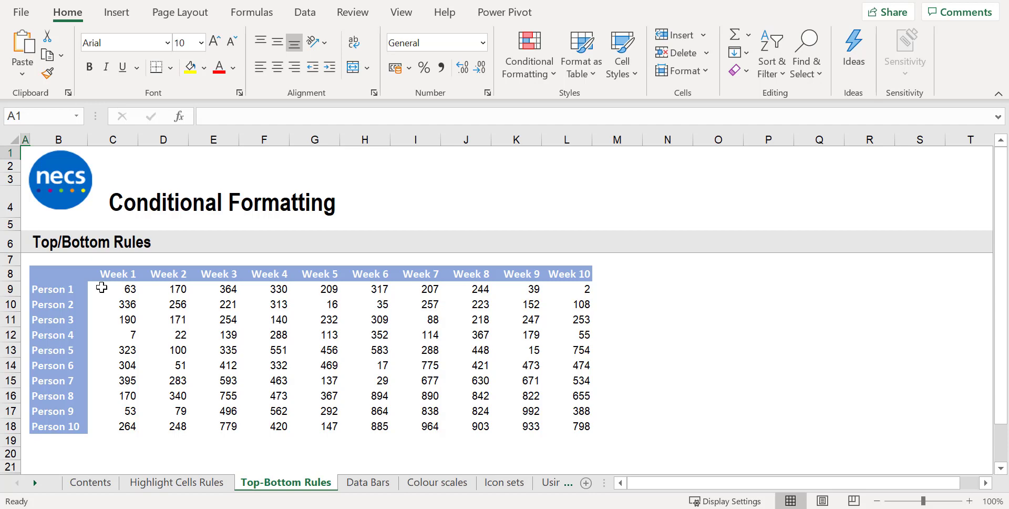
Step: Start a Top 10 Items rule for the values in C9:L18 on the Top-Bottom Rules sheet
left_click(101, 287)
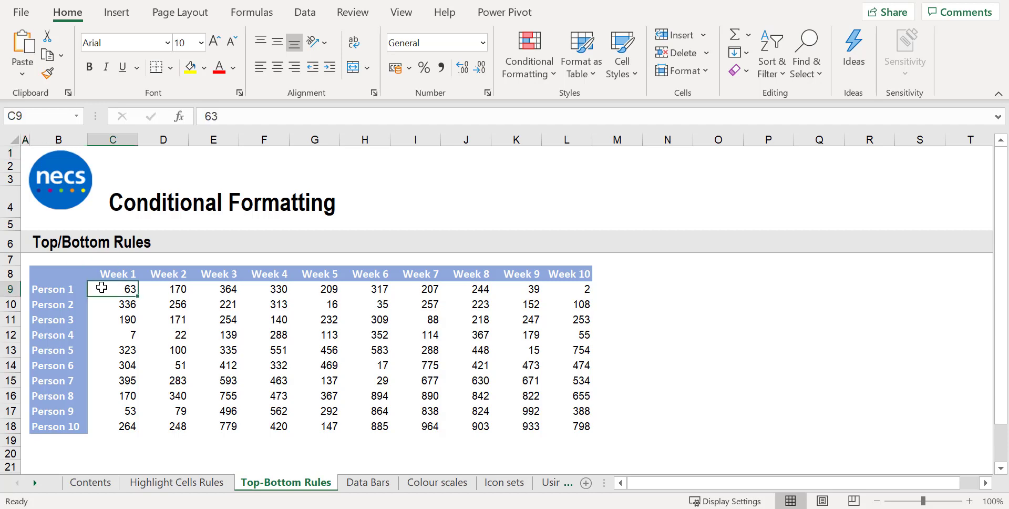
left_click(586, 424, "shift")
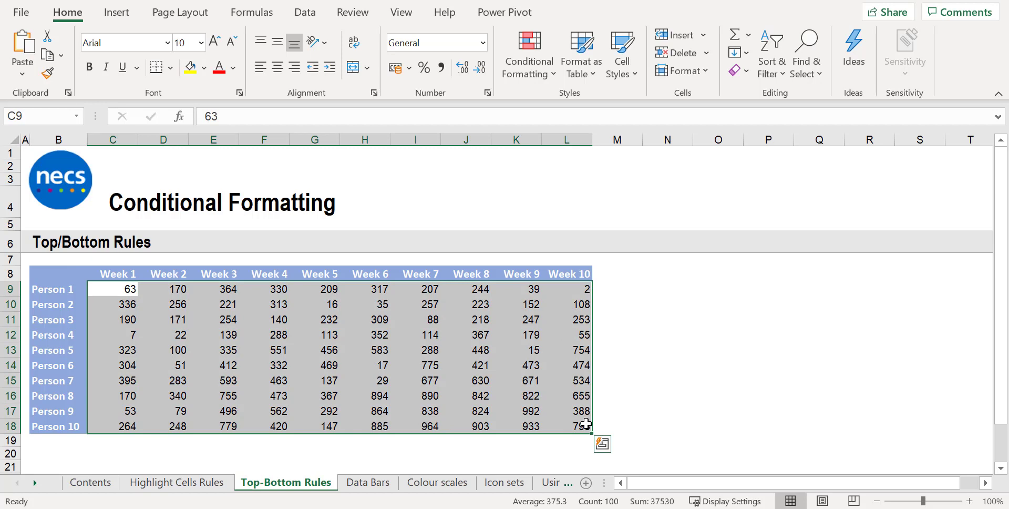
left_click(543, 79)
mouse_move(565, 152)
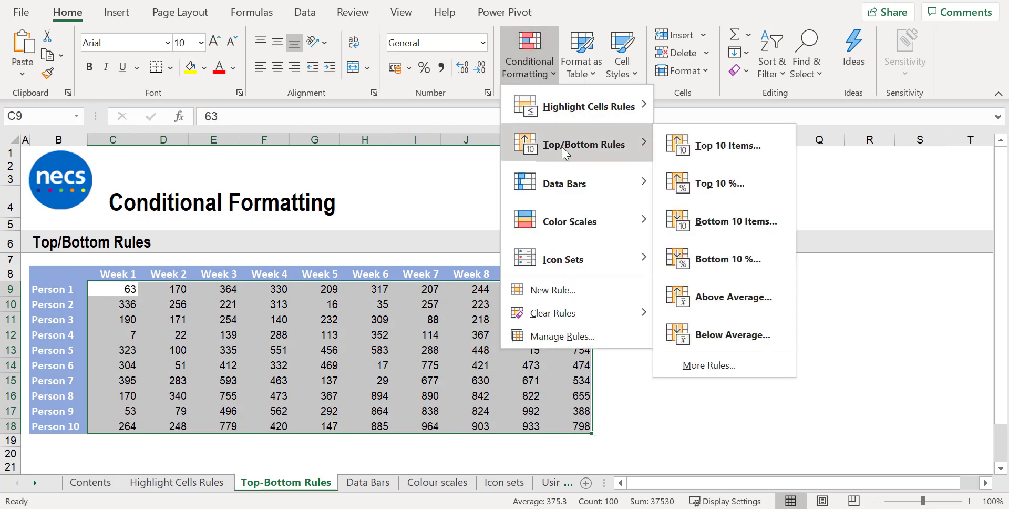
left_click(699, 143)
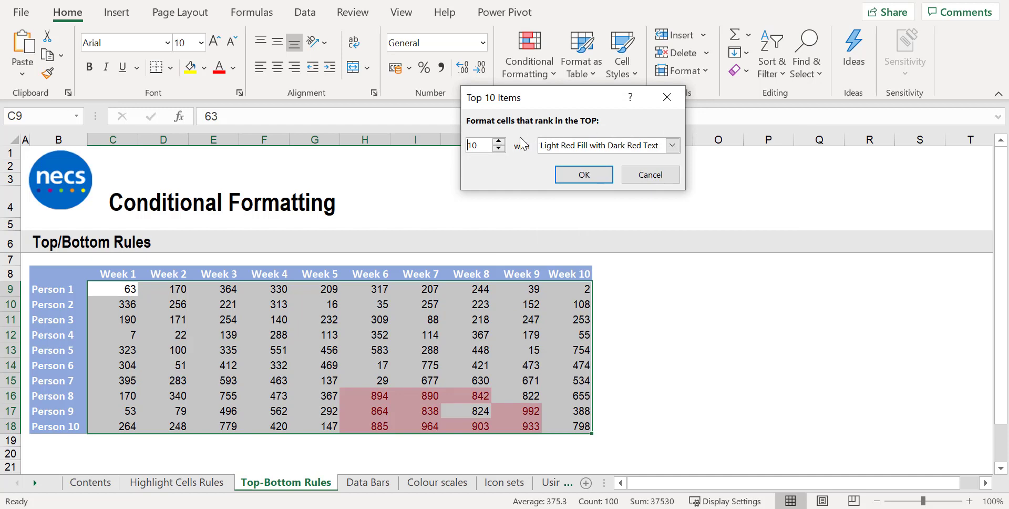
Step: Preview the rule with the ranking count raised to 14 and lowered to 7
left_click(498, 142)
left_click(499, 141)
left_click(498, 142)
left_click(499, 142)
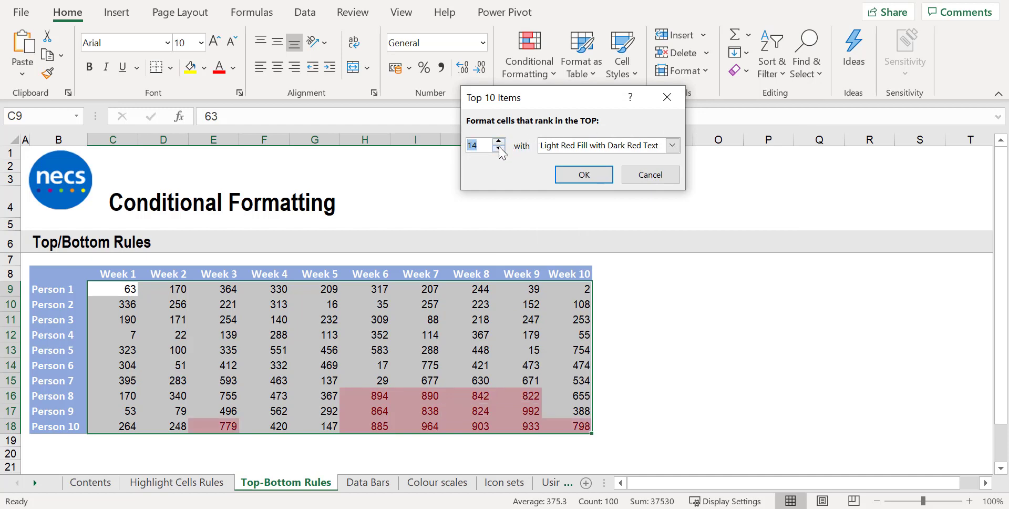
left_click(499, 149)
left_click(499, 150)
left_click(499, 150)
left_click(499, 149)
left_click(498, 150)
left_click(499, 149)
left_click(499, 149)
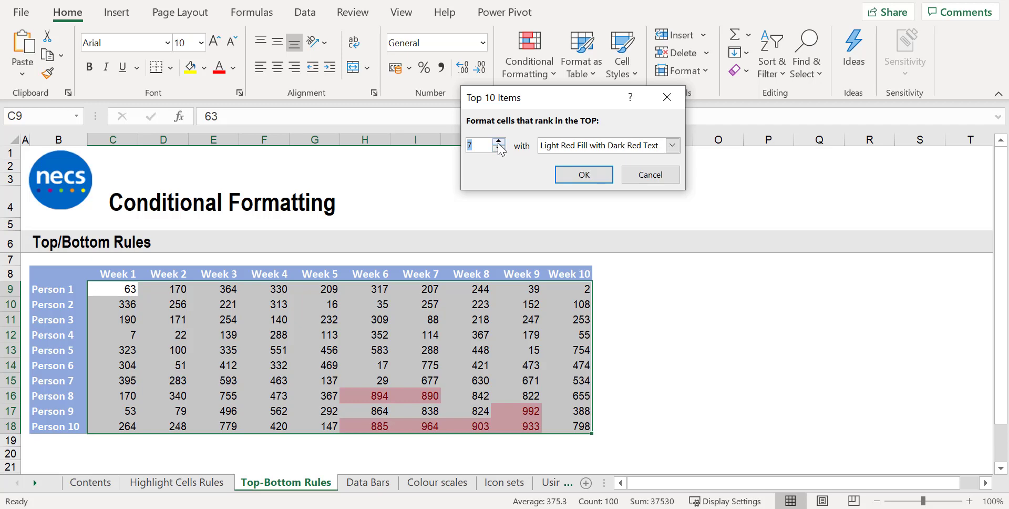
Step: Set the ranking count to 10 and apply the rule with Light Red Fill with Dark Red Text
left_click(499, 142)
left_click(499, 141)
left_click(499, 142)
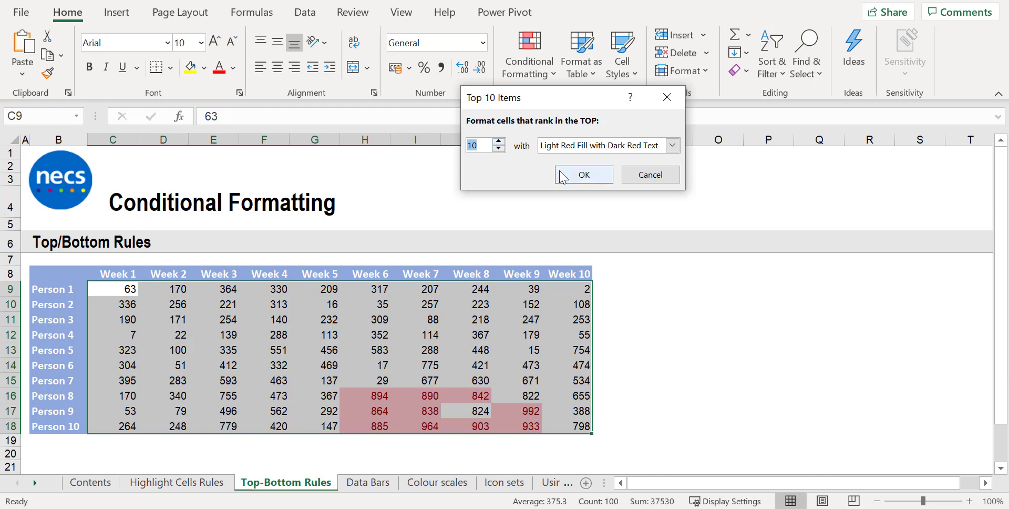
left_click(582, 175)
left_click(613, 286)
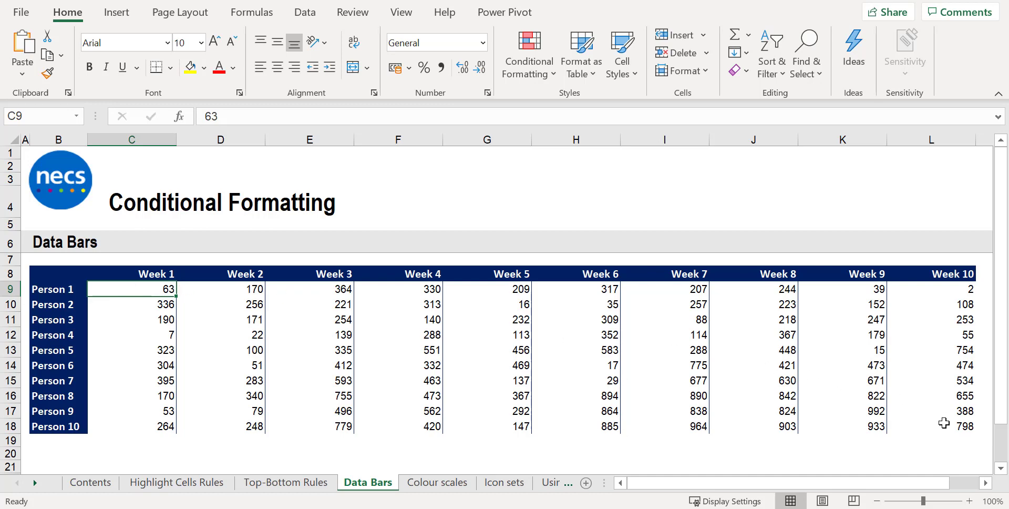
Step: Apply purple gradient-fill data bars to C9:L18 on the Data Bars sheet
left_click(943, 422, "shift")
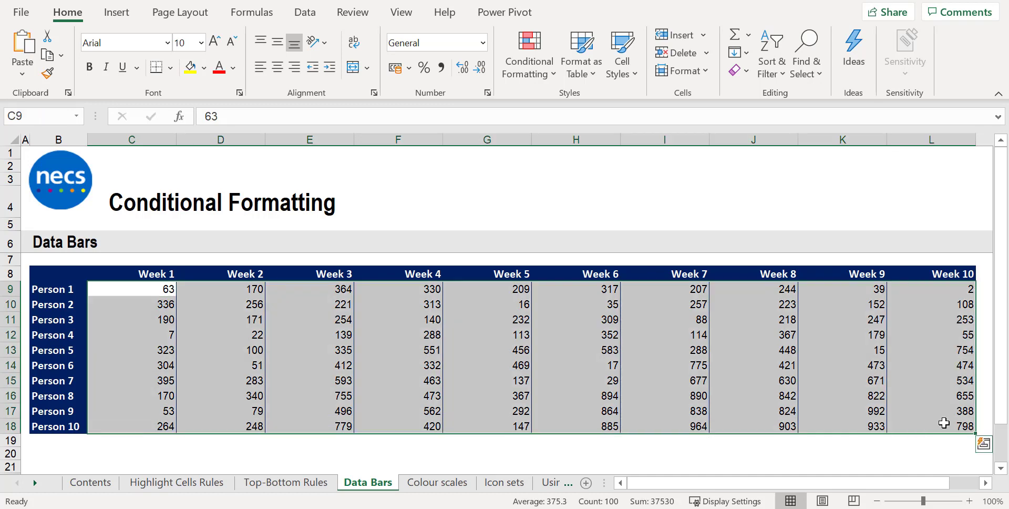
left_click(541, 70)
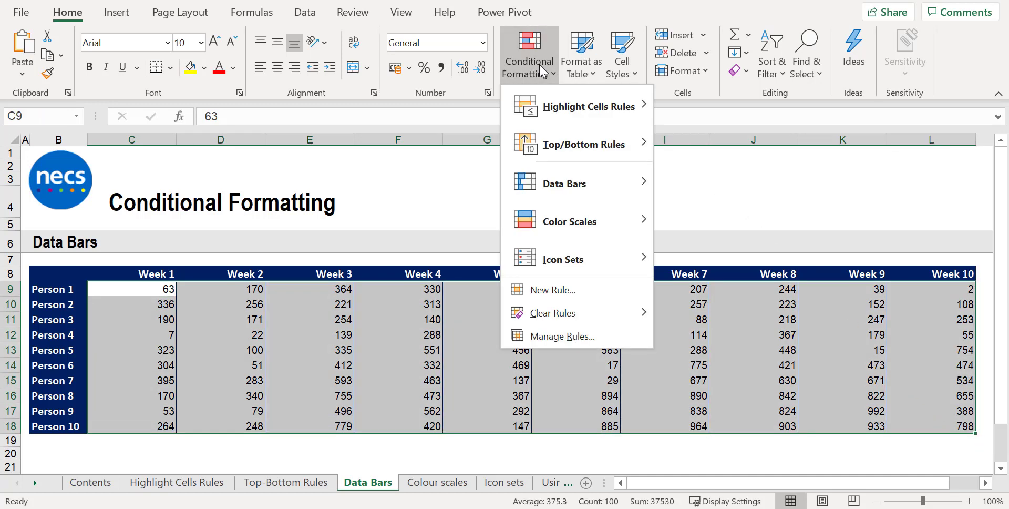
mouse_move(553, 191)
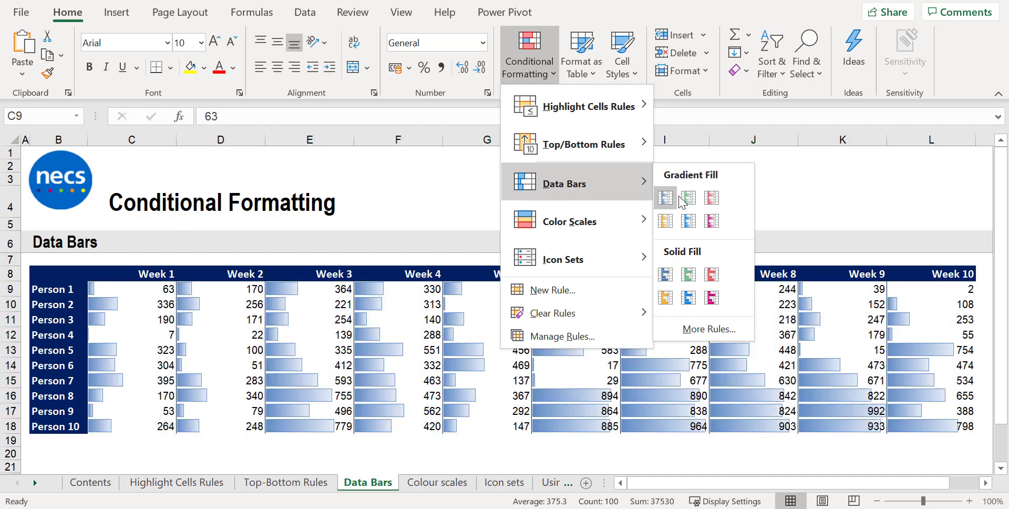
left_click(711, 223)
left_click(777, 453)
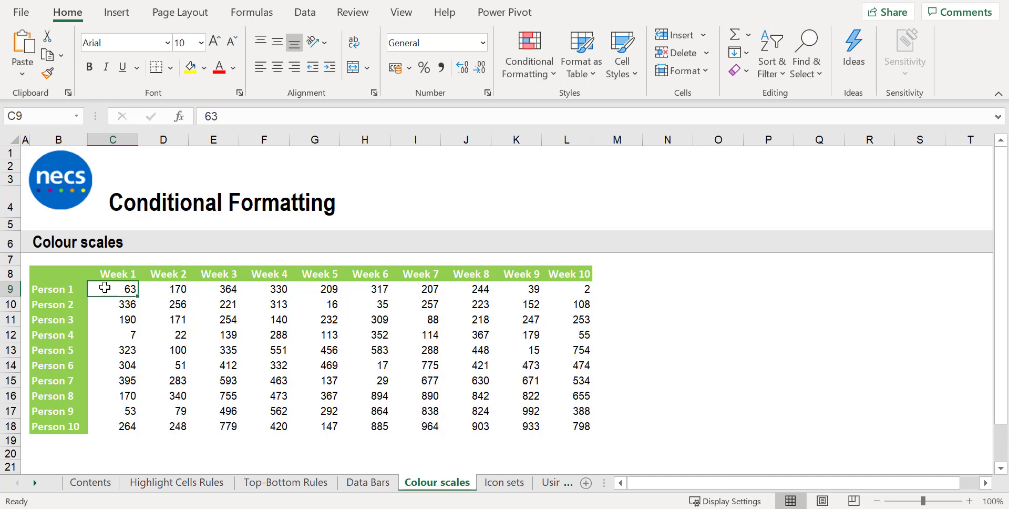
Step: Apply the Red - White - Blue Color Scale to C9:L18 on the Colour scales sheet
left_click(581, 425, "shift")
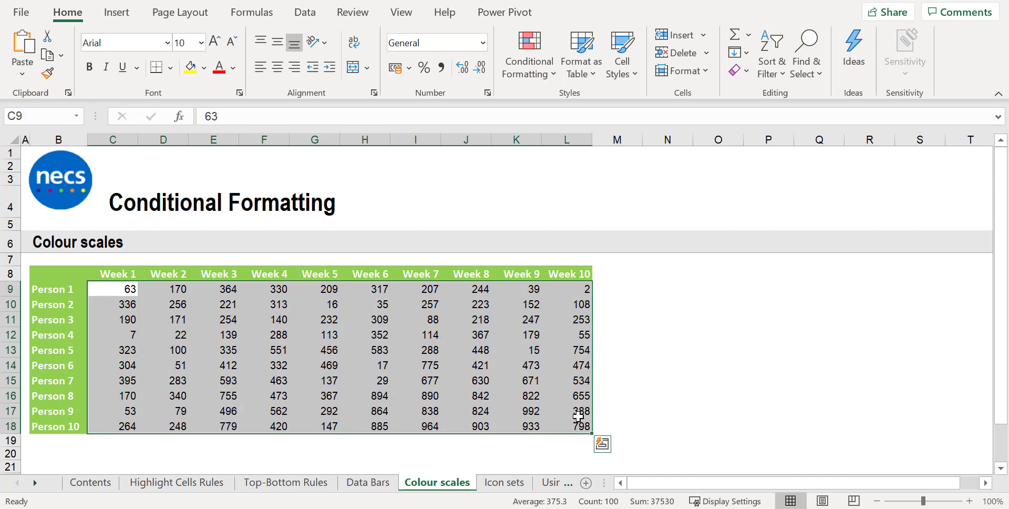
left_click(536, 70)
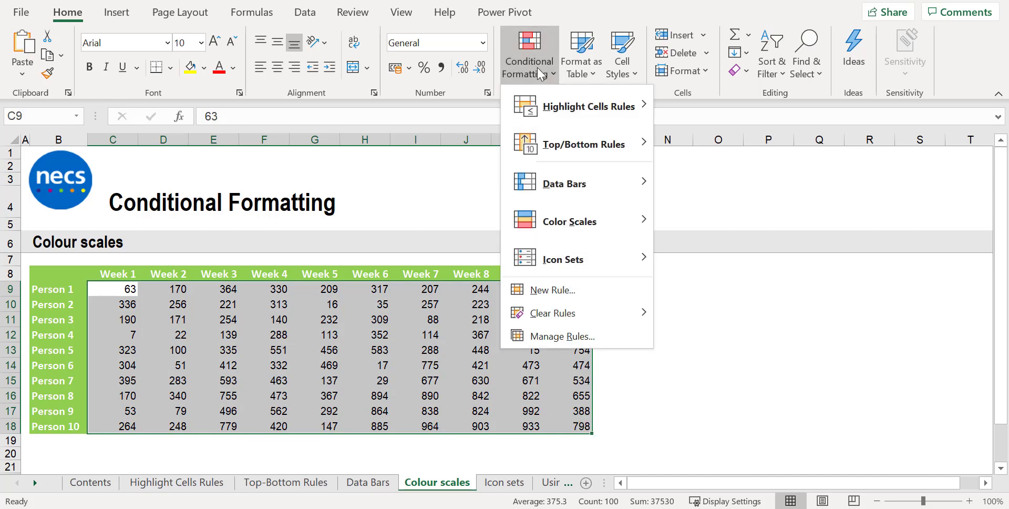
mouse_move(563, 226)
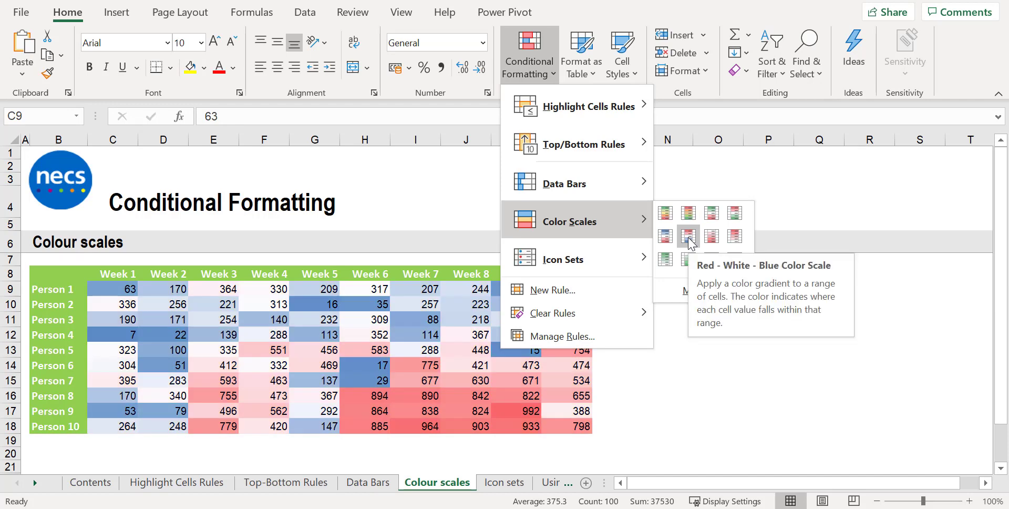
left_click(689, 237)
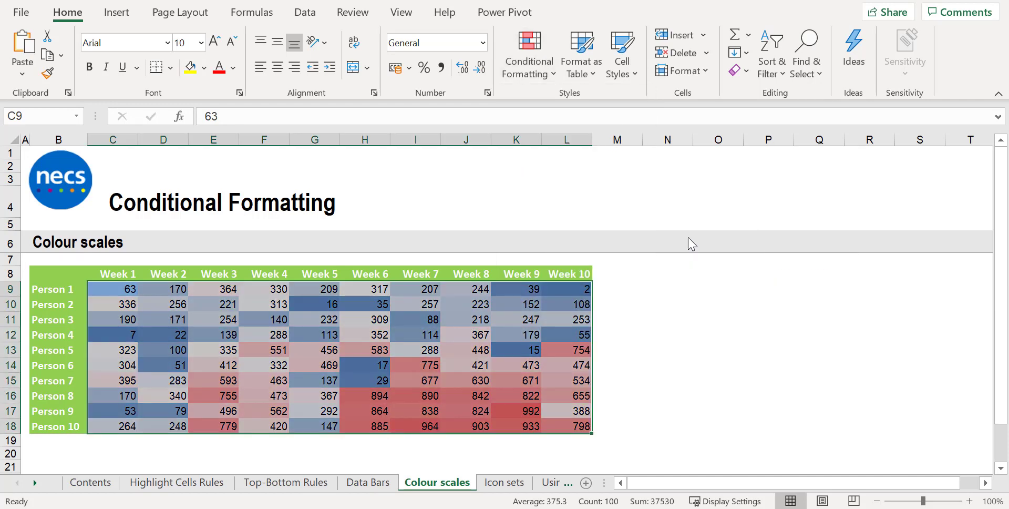
left_click(617, 290)
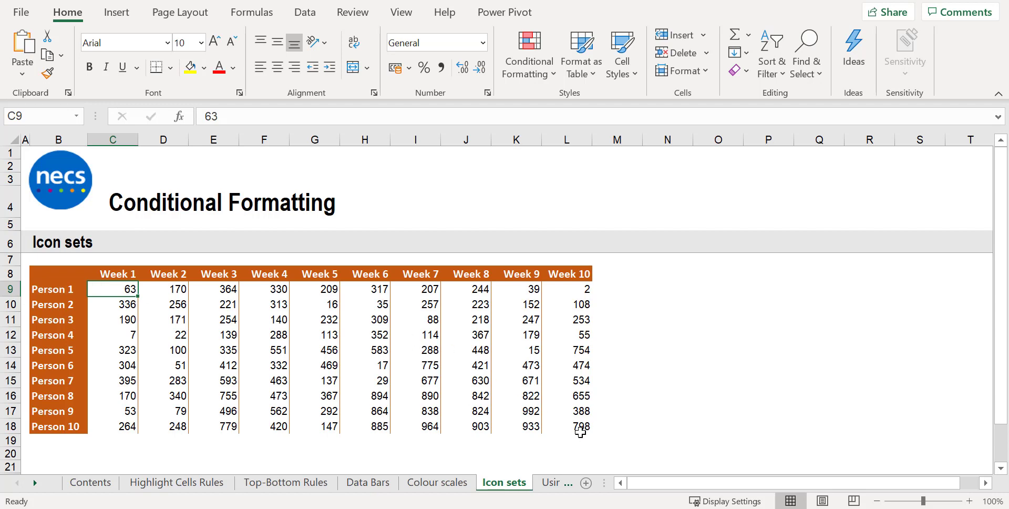
Step: Apply the shapes icon set of green circle, yellow triangle and red diamond to C9:L18 on the Icon sets sheet
left_click(580, 430, "shift")
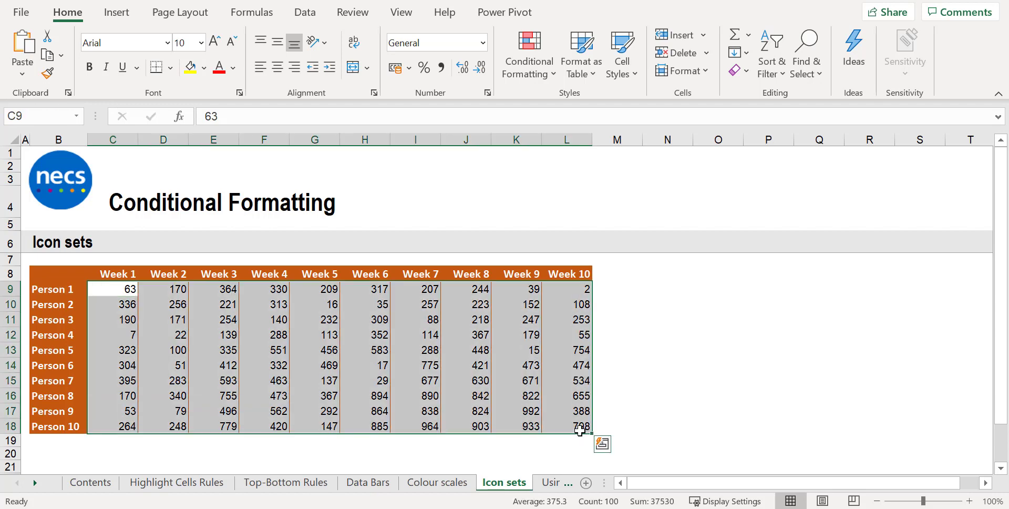
left_click(529, 68)
mouse_move(561, 267)
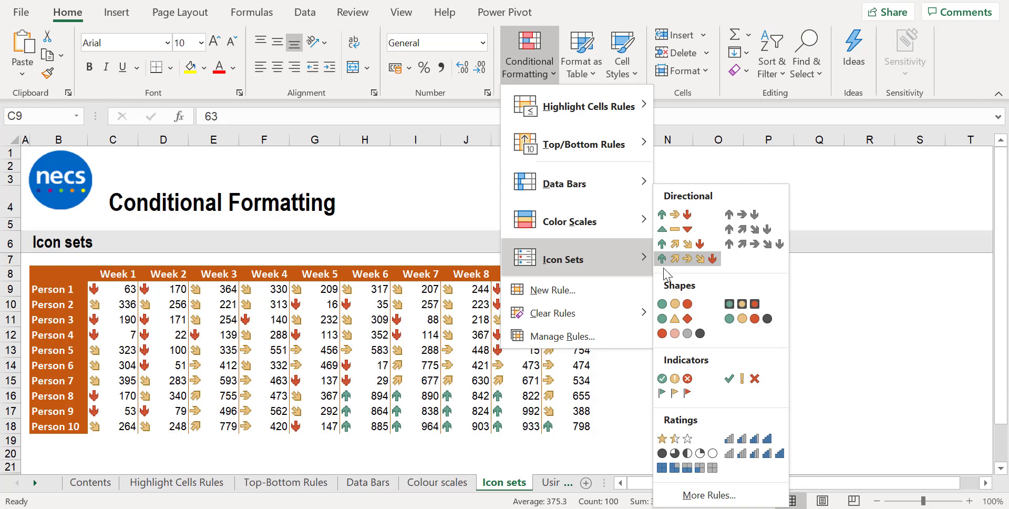
left_click(681, 319)
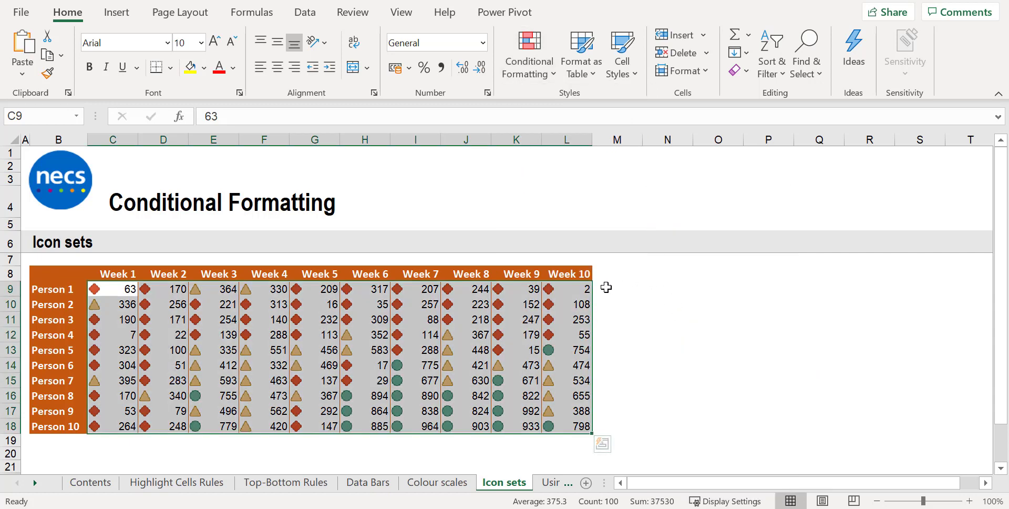
left_click(607, 288)
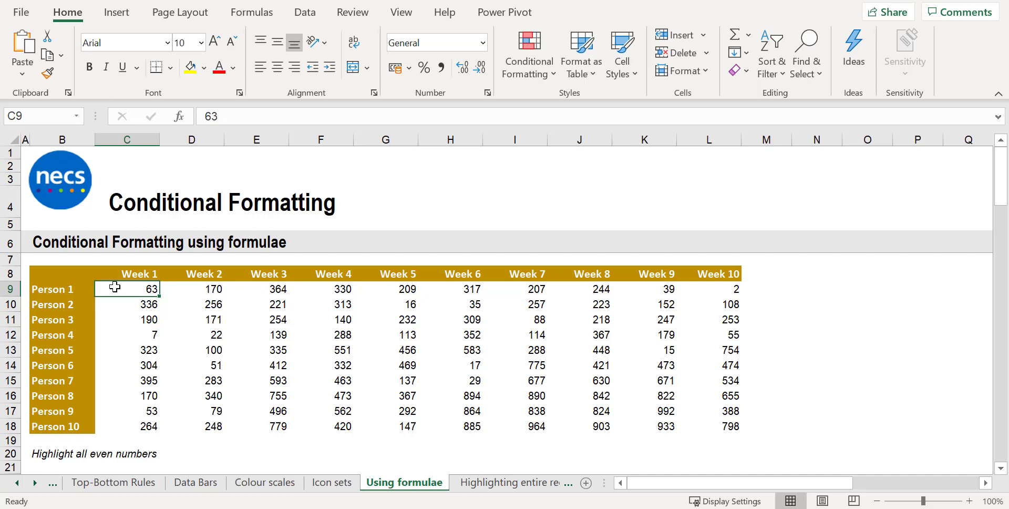
Step: Create a formula-based formatting rule for C9:L18 on the Using formulae sheet with the formula =ISEVEN(C9)
left_click_drag(114, 286, 737, 427)
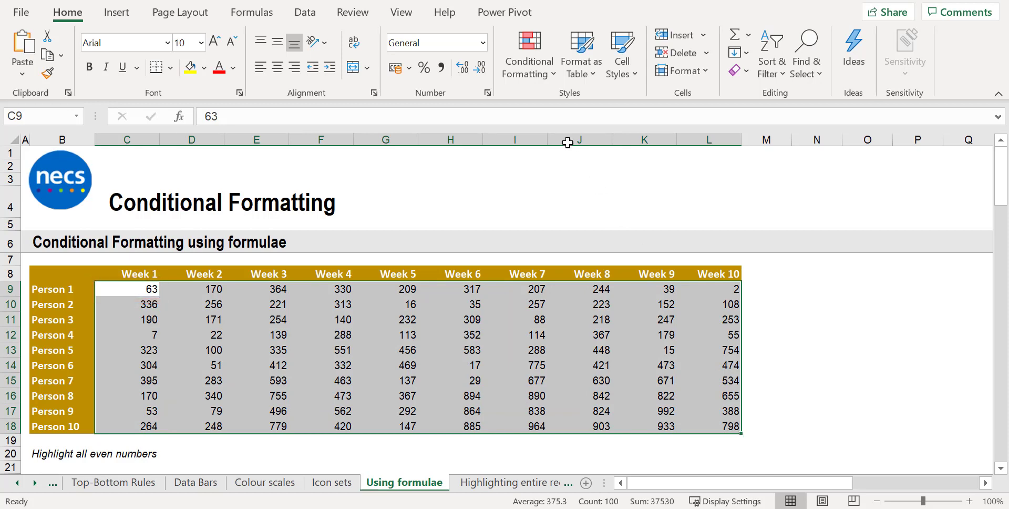
left_click(515, 70)
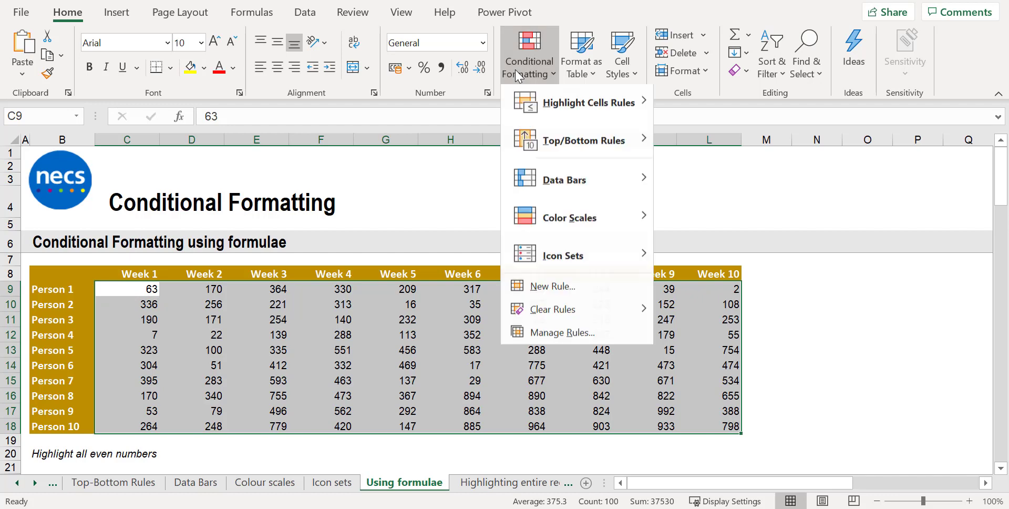
left_click(552, 290)
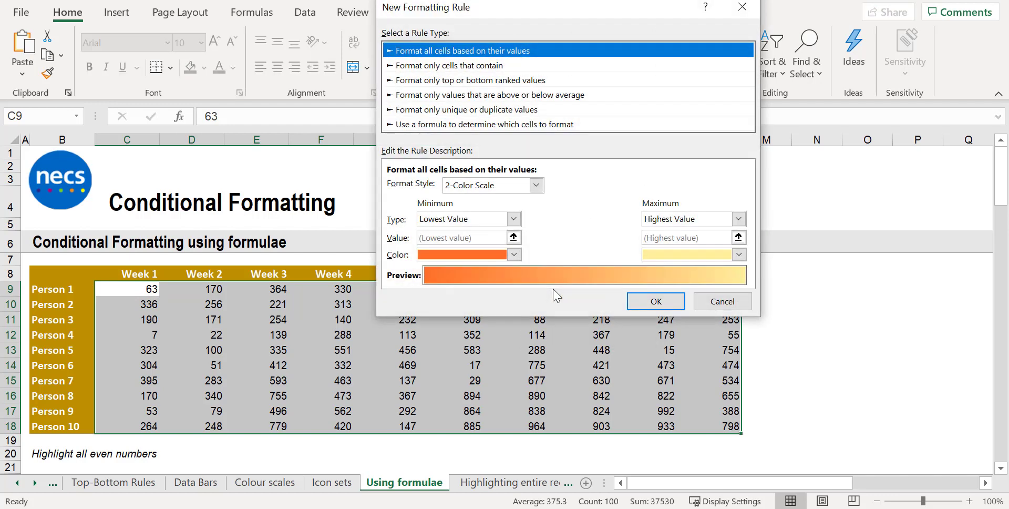
left_click(550, 126)
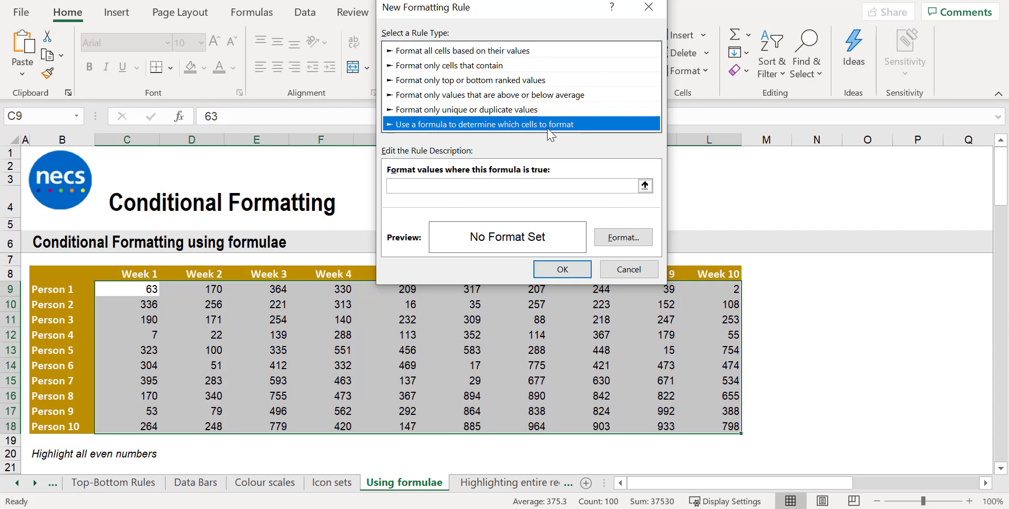
left_click(550, 190)
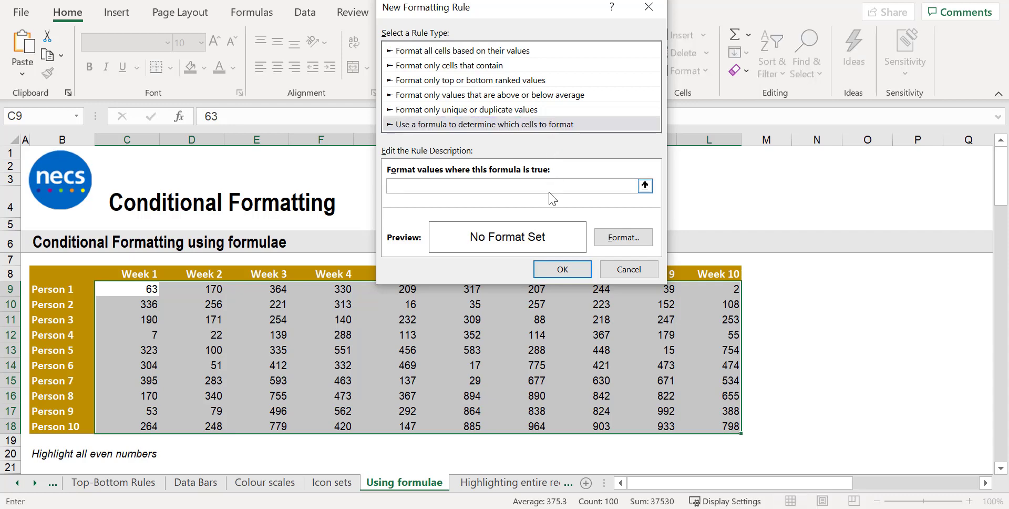
type("=ISEVEN(C9)")
Step: Format the even-number rule with a bold red font and a light yellow fill, and apply the rule
left_click(620, 238)
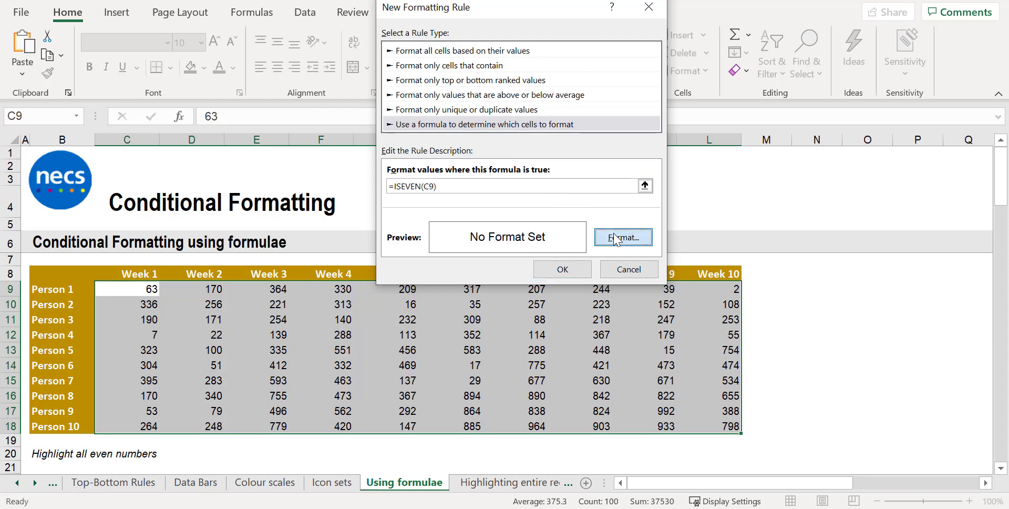
left_click(468, 66)
left_click(676, 206)
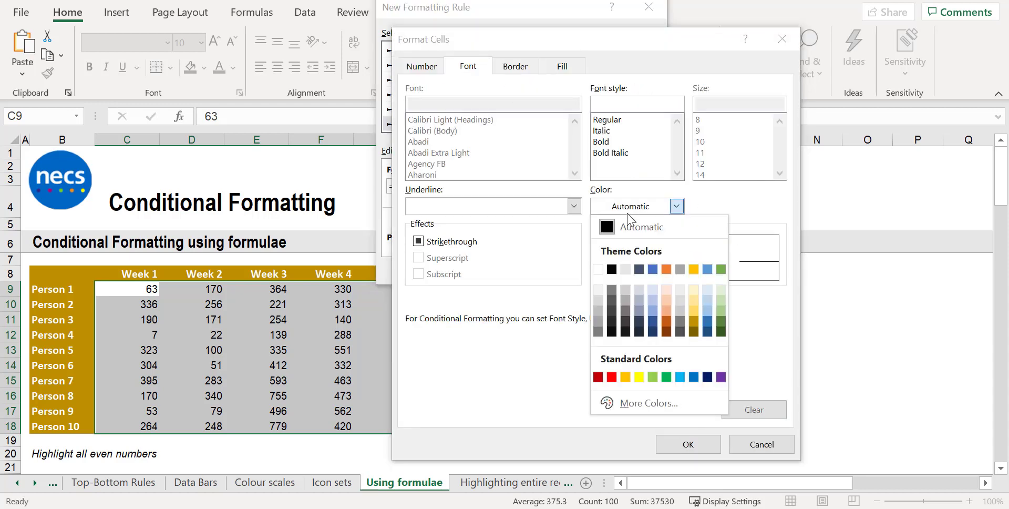
left_click(612, 377)
left_click(605, 142)
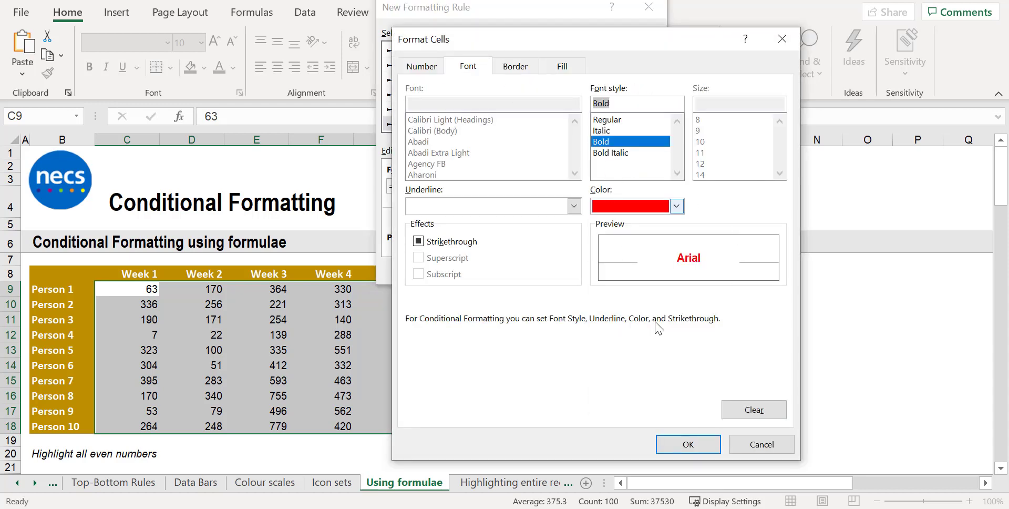
left_click(704, 447)
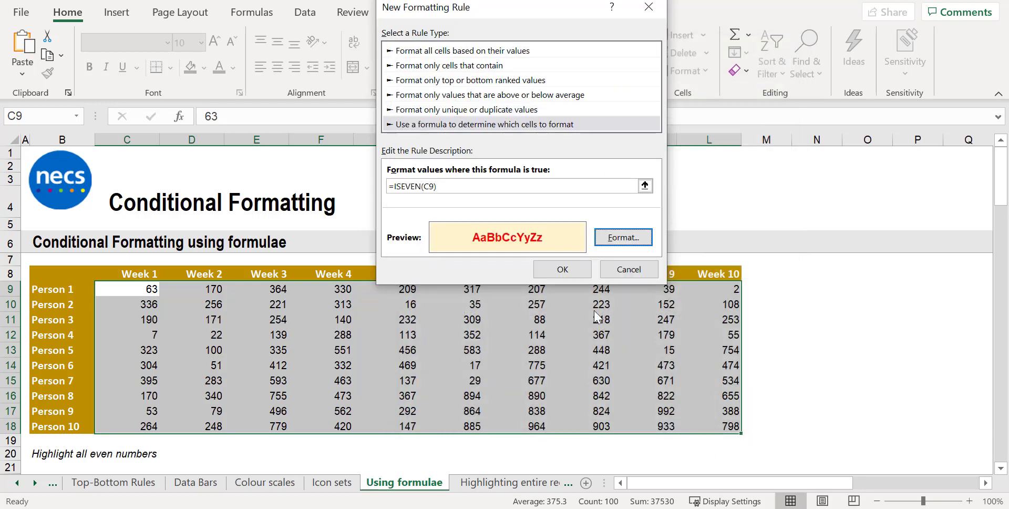
left_click(548, 270)
left_click(758, 289)
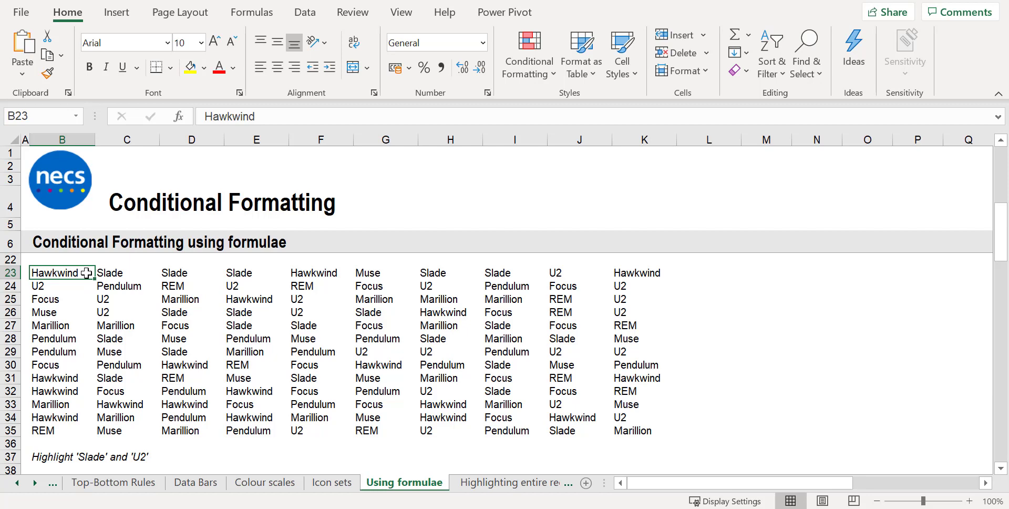
Step: Create a formula-based formatting rule for B23:K35 with the formula =OR(B23="Slade",B23="U2")
left_click(644, 431, "shift")
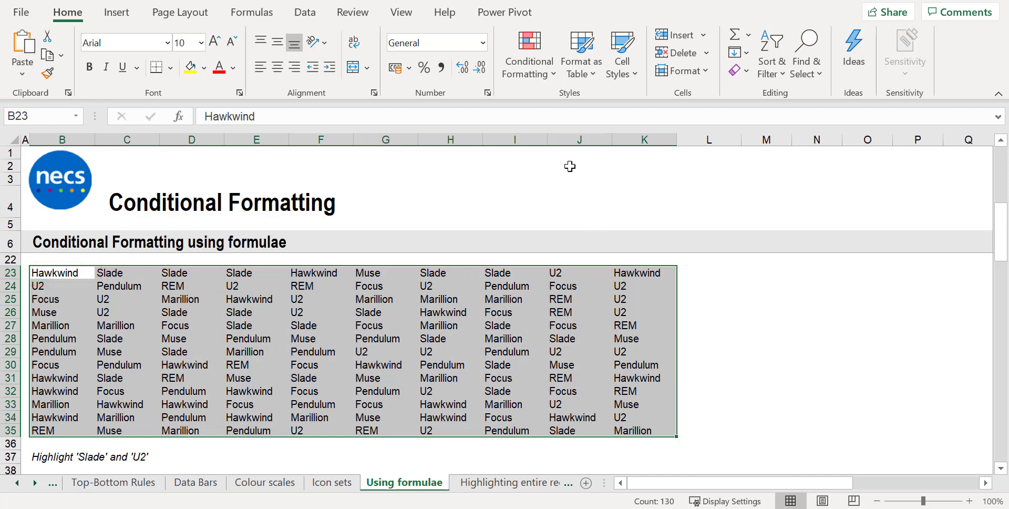
left_click(536, 56)
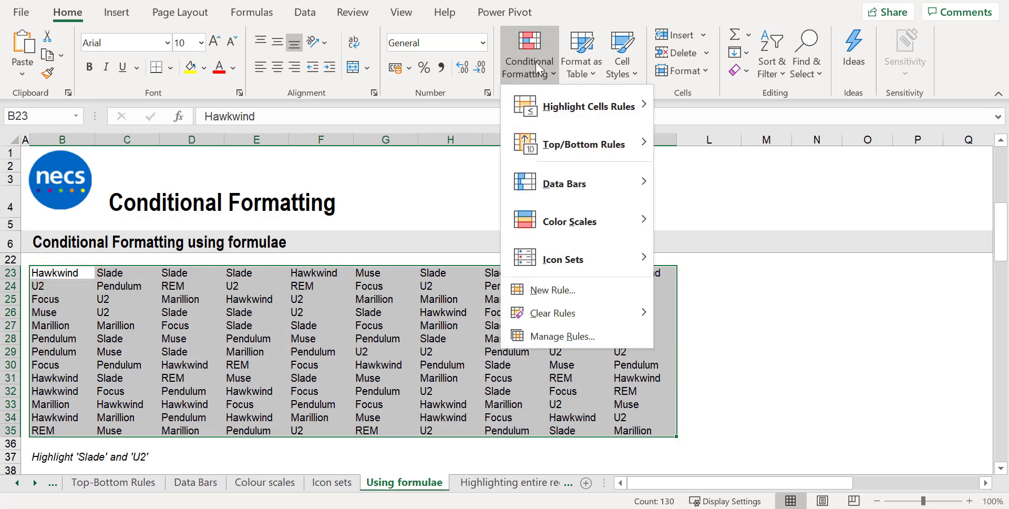
left_click(563, 290)
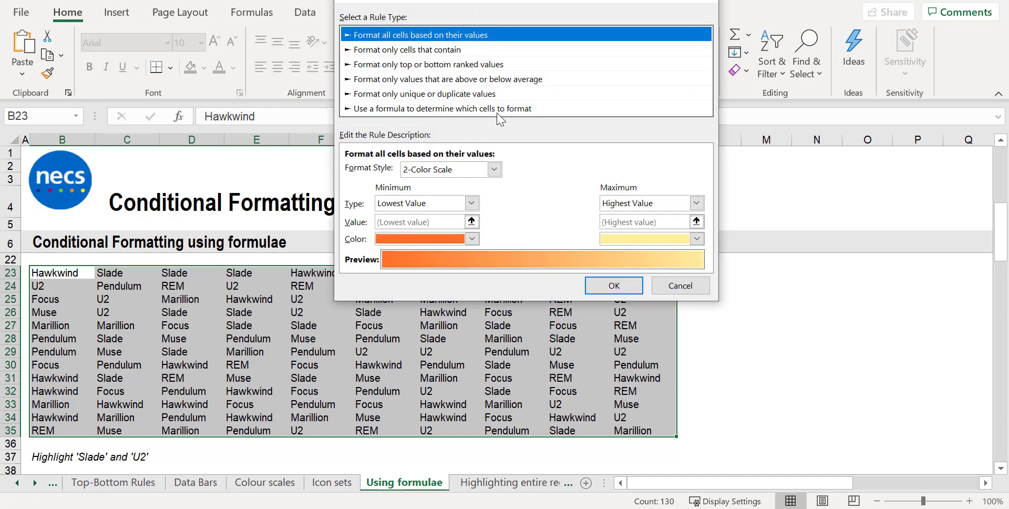
left_click(498, 111)
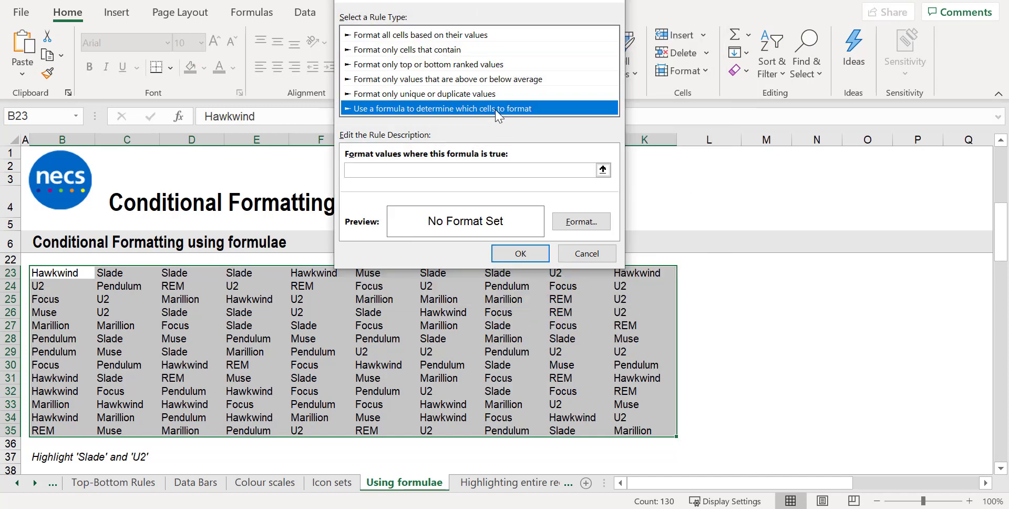
left_click(499, 170)
type("=OR(B23=\"Slade\",")
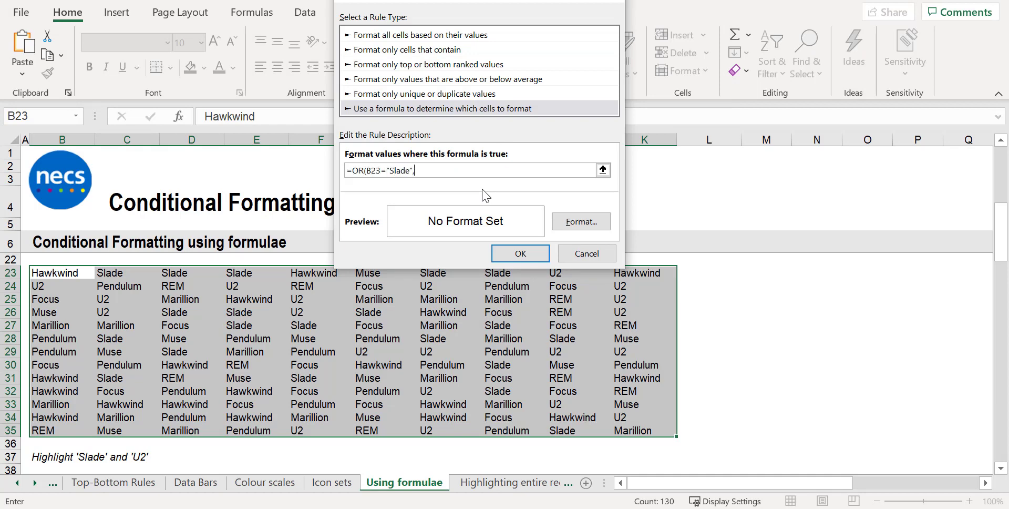
type("B23=\"U2\")")
Step: Format the Slade and U2 rule with a bold red font and a light orange fill, and apply it to the range
left_click(581, 223)
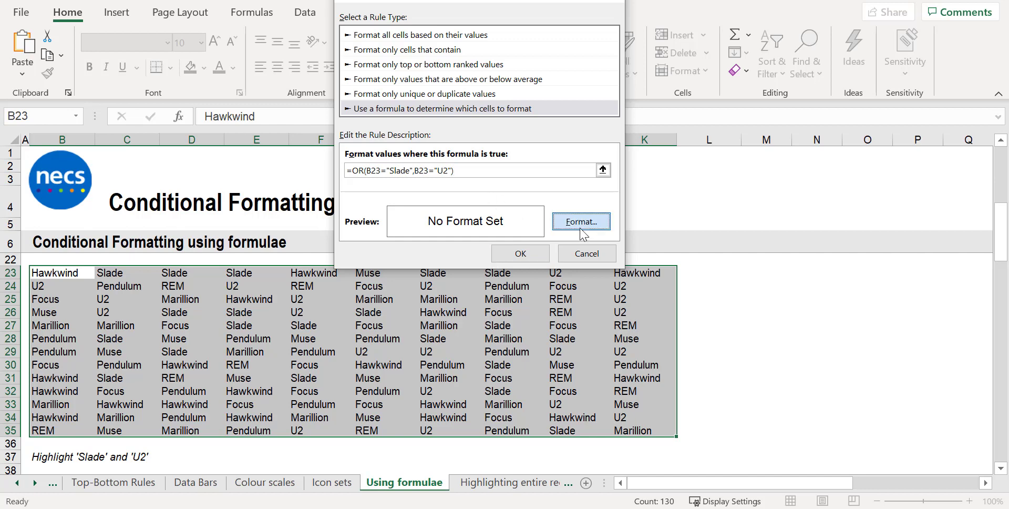
left_click(619, 195)
left_click(559, 363)
left_click(544, 130)
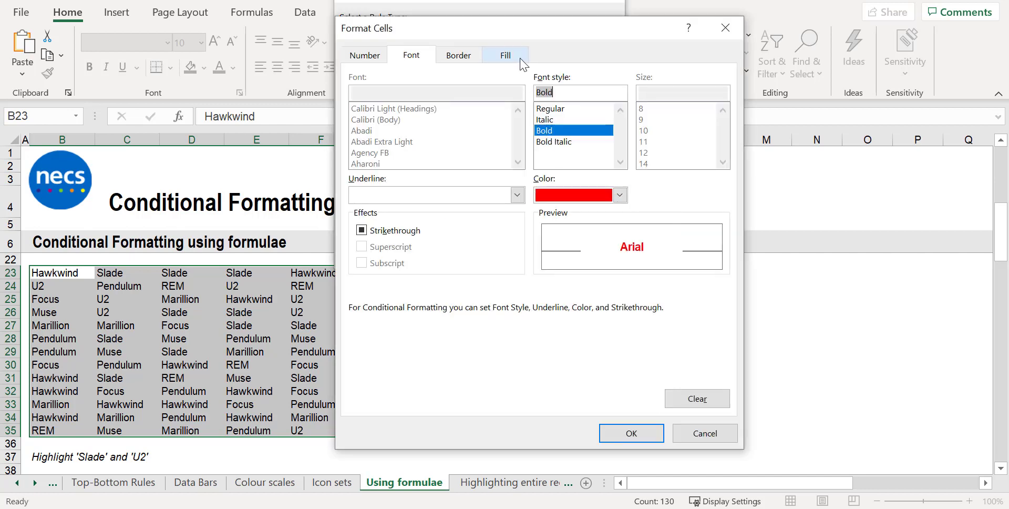
left_click(506, 55)
left_click(434, 129)
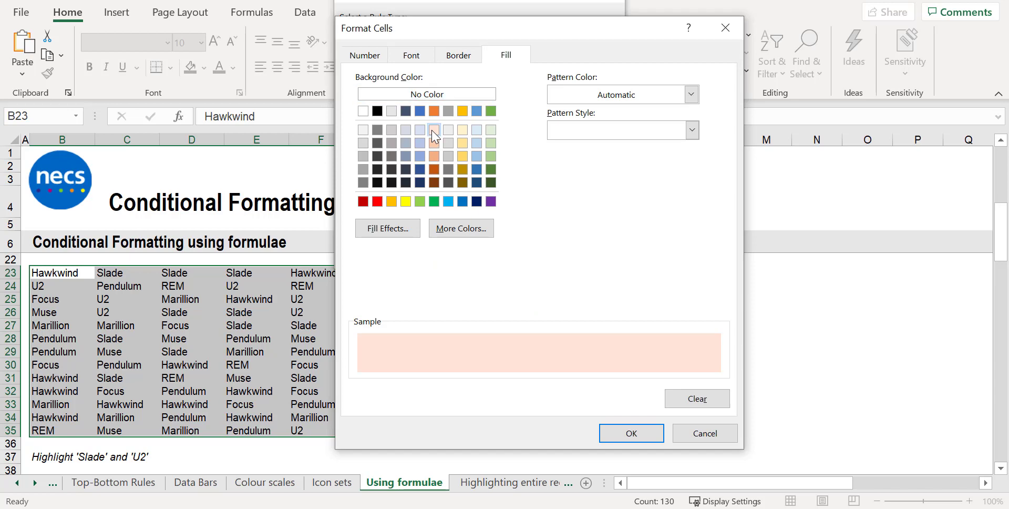
left_click(654, 439)
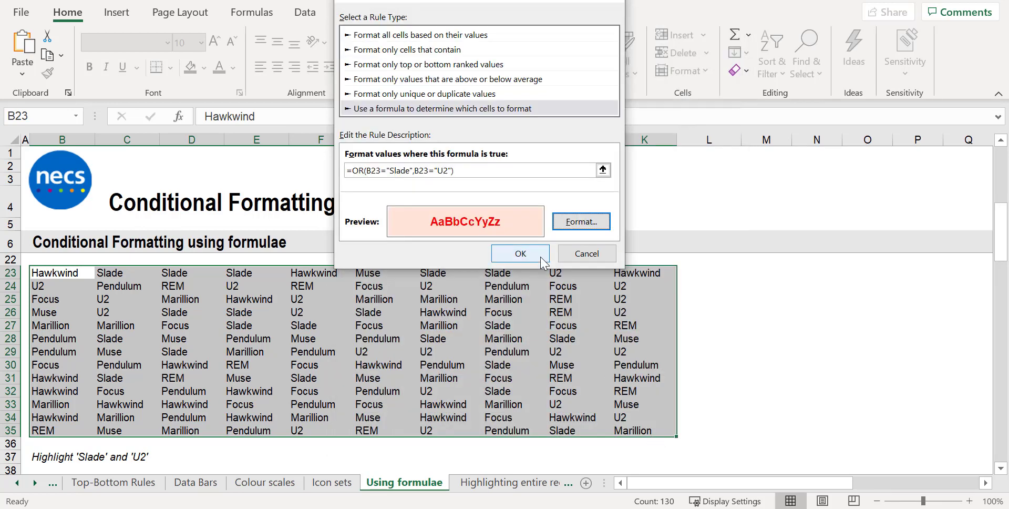
left_click(541, 258)
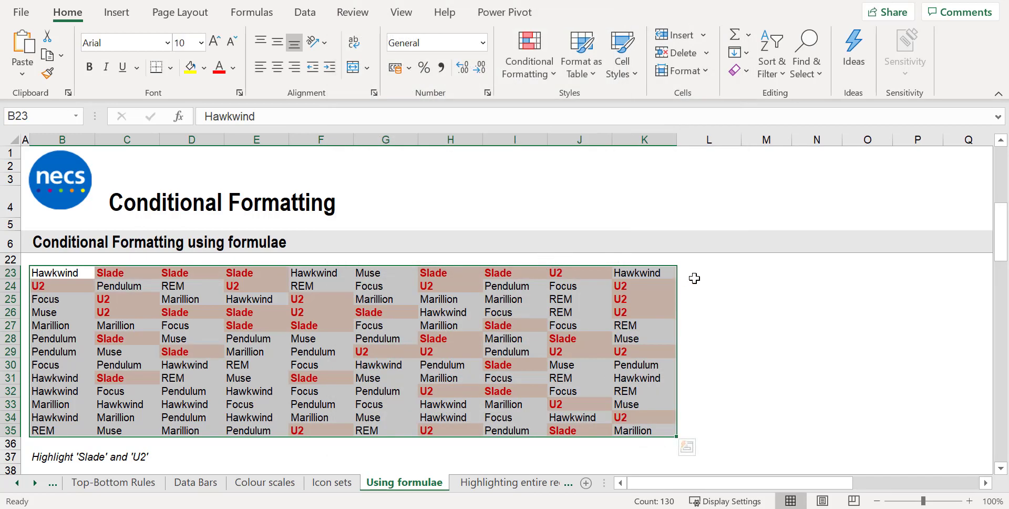
left_click(689, 271)
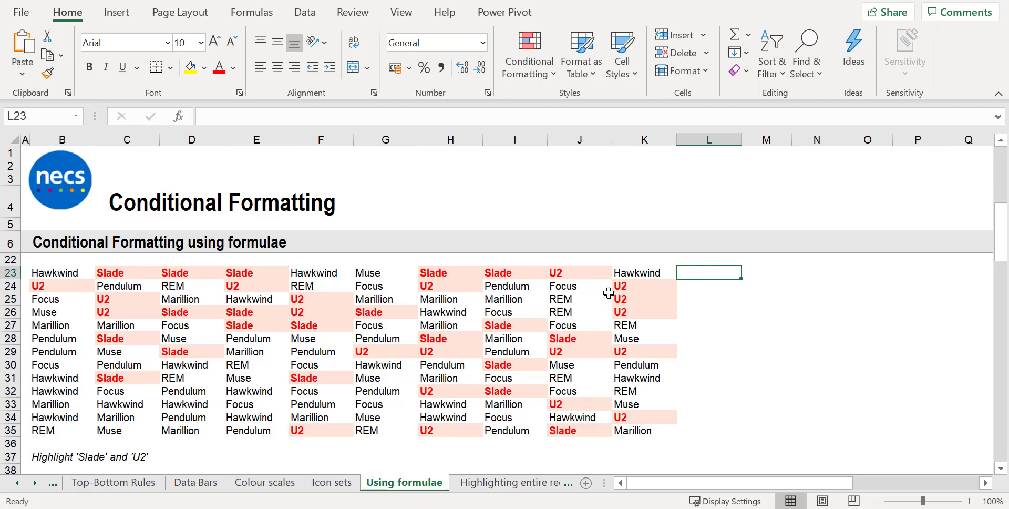
Step: Edit the existing rule for B23:K35, replacing U2 with REM in its formula
left_click(544, 299)
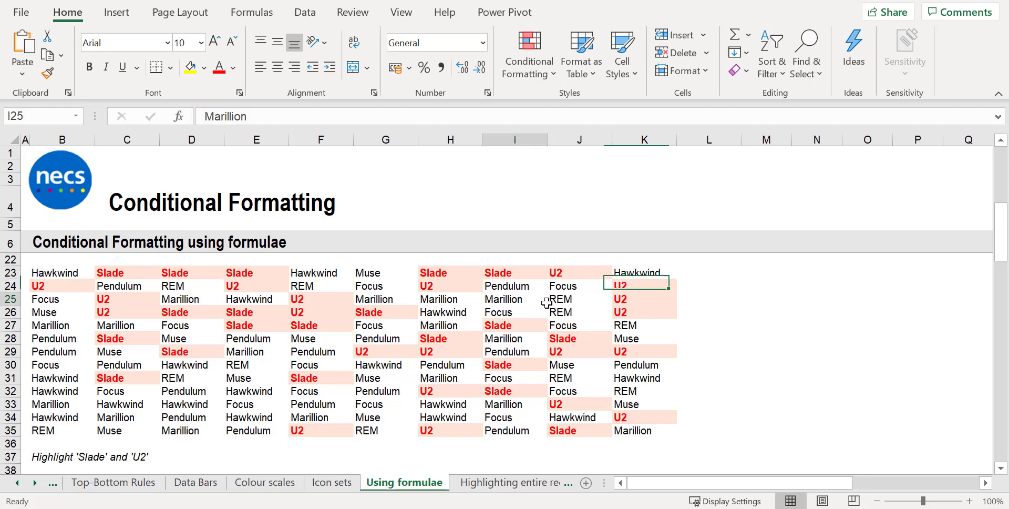
left_click(516, 58)
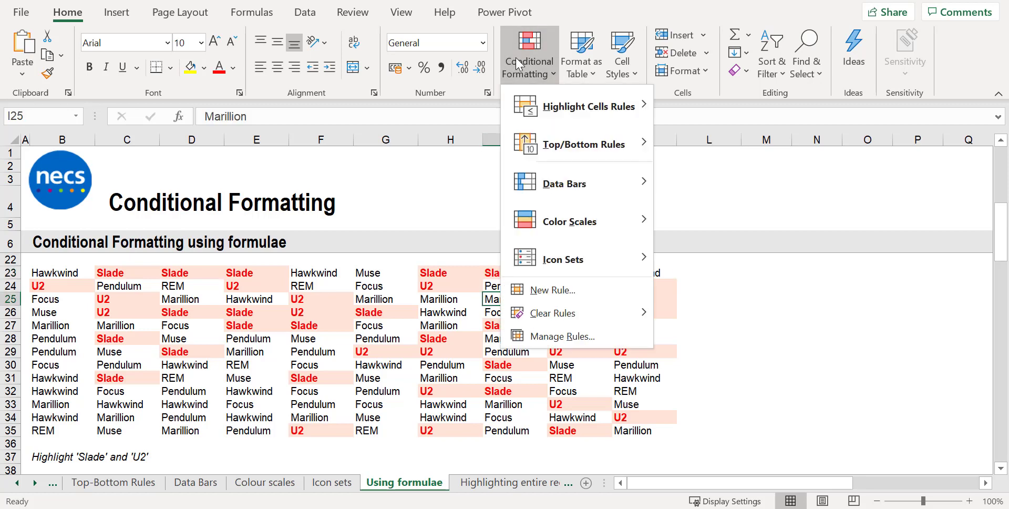
left_click(567, 338)
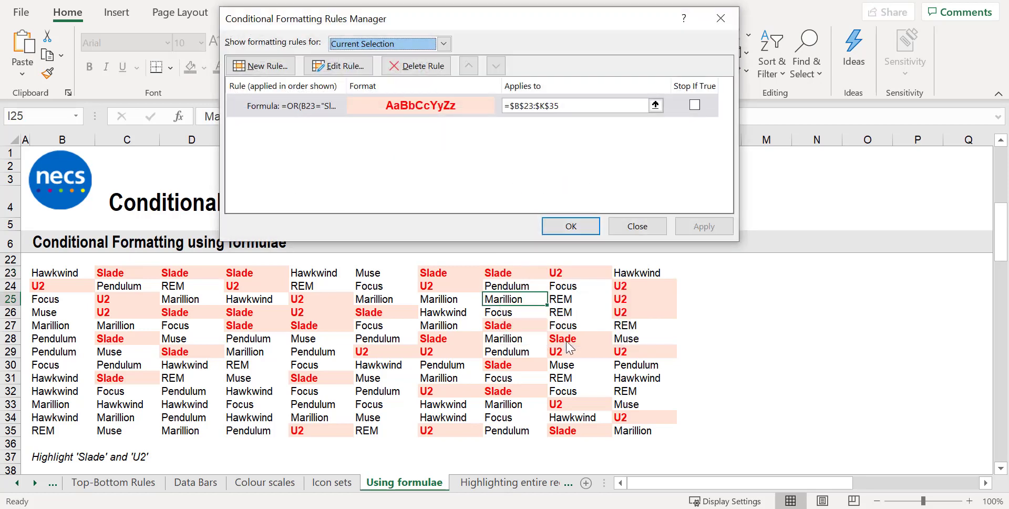
left_click(340, 67)
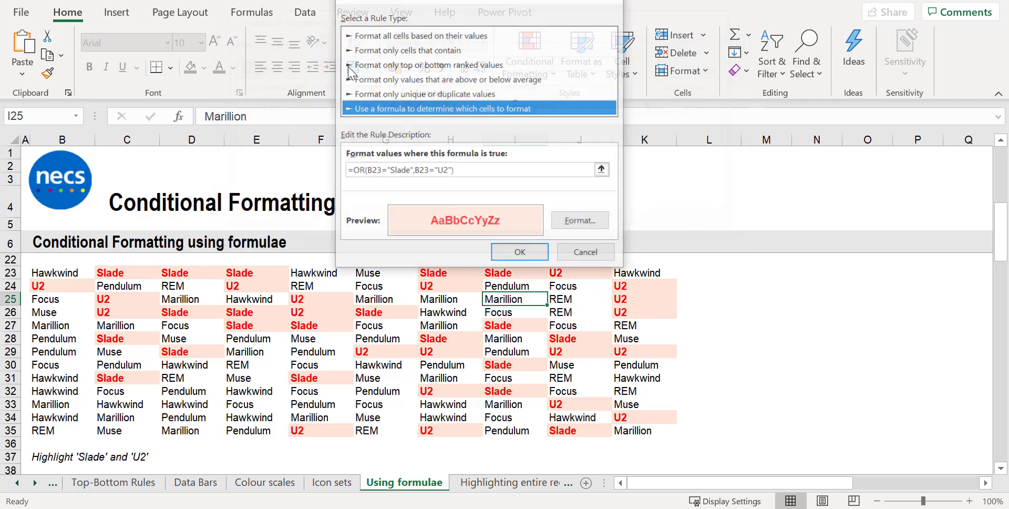
double_click(440, 171)
type("REM")
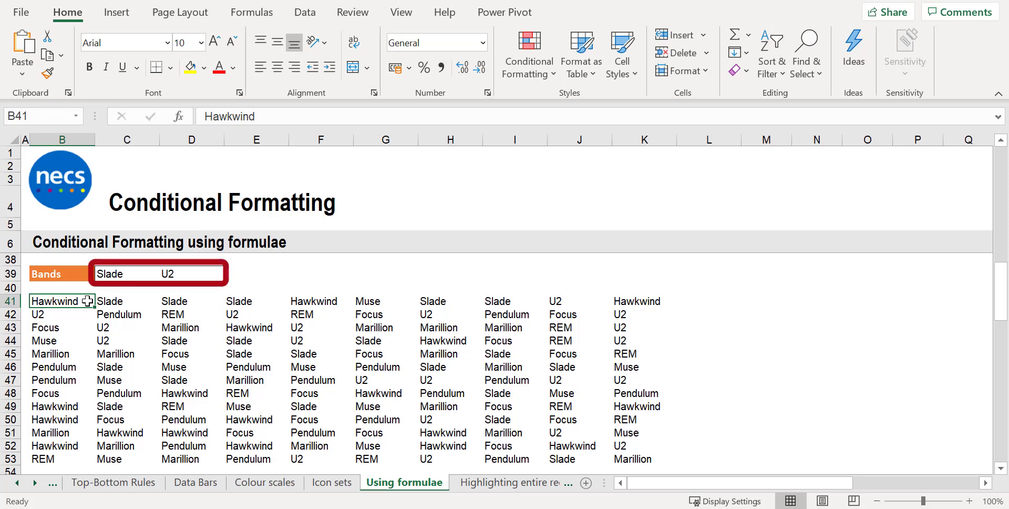
Step: Create a formula-based formatting rule for B41:K53 that references the Bands cells, with the formula =OR(B41=$C$39,B41=$D$39)
left_click(638, 461, "shift")
left_click(532, 70)
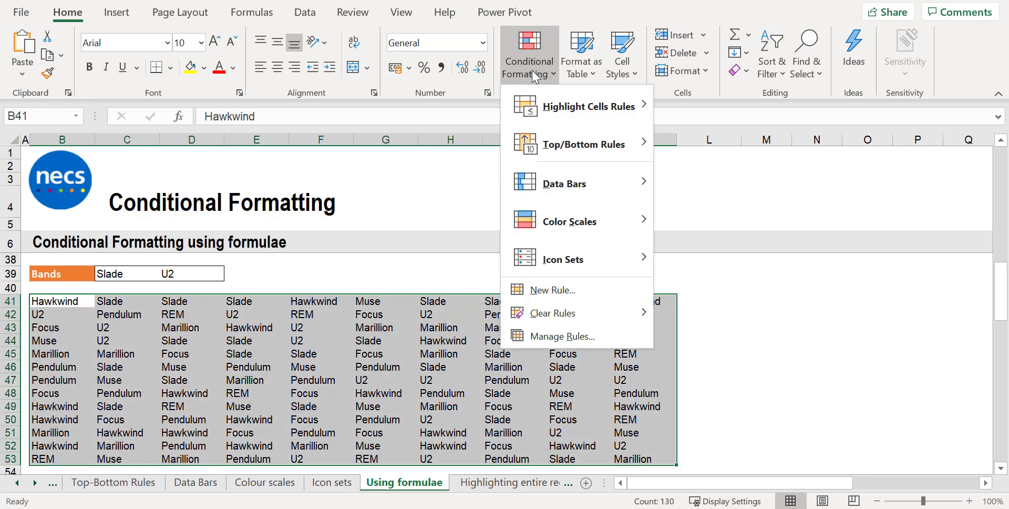
left_click(559, 290)
left_click(390, 150)
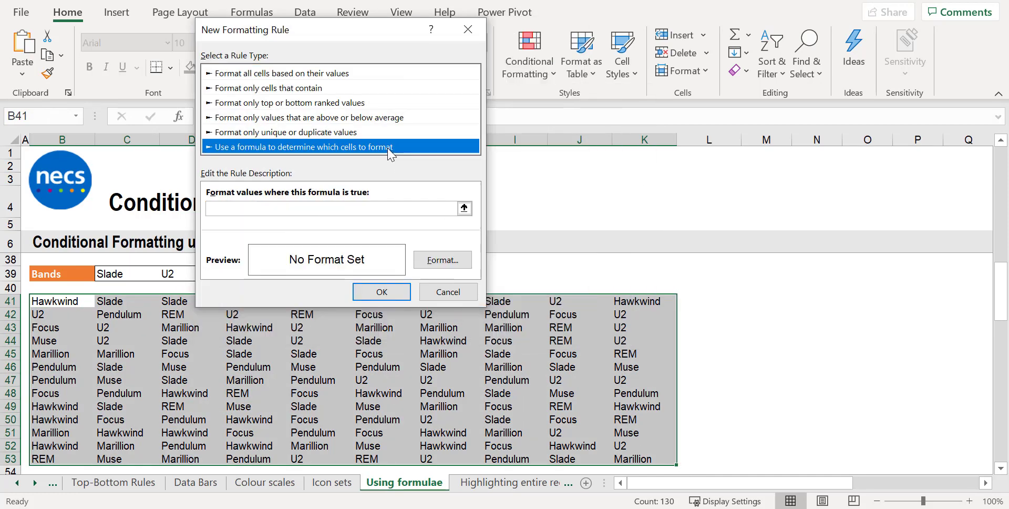
left_click(353, 208)
type("=OR(B")
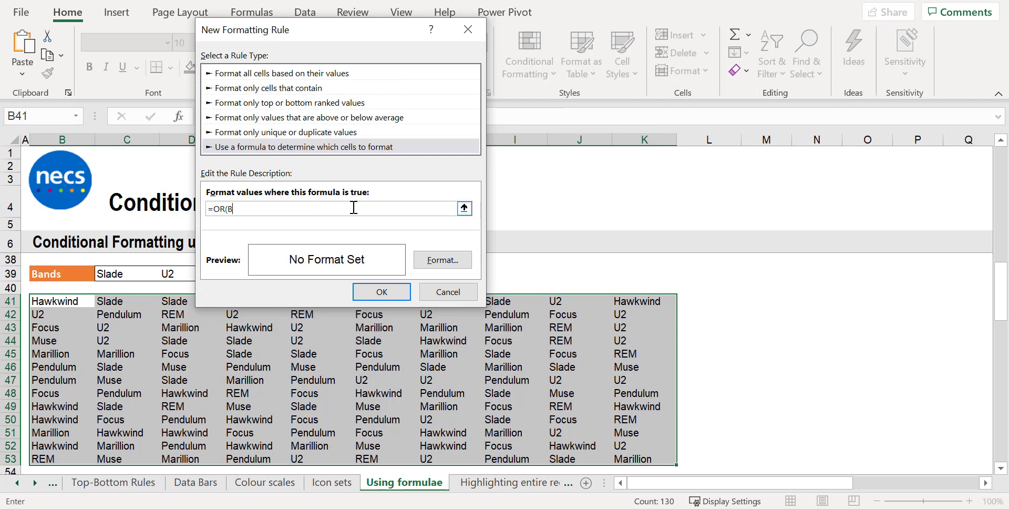
type("41=")
left_click(131, 272)
type(",")
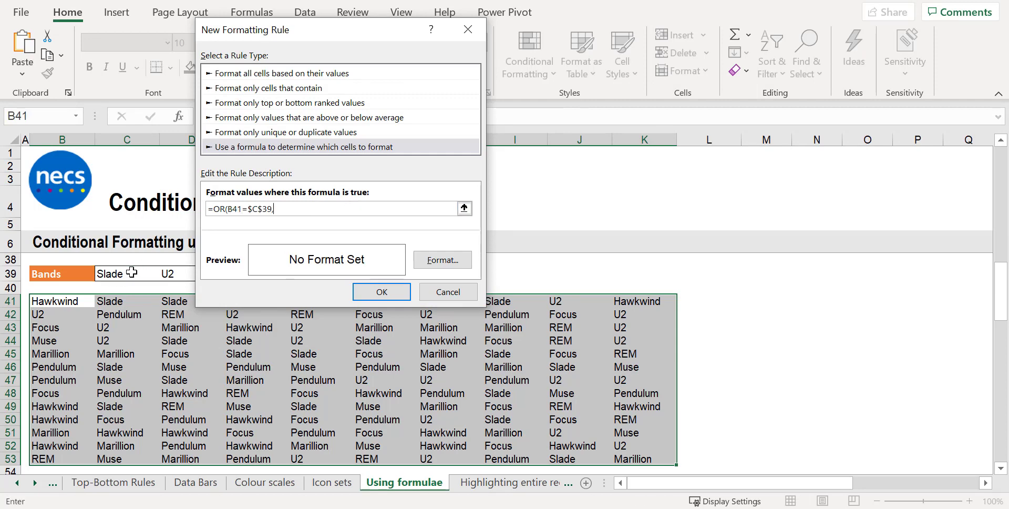
type("B41=")
left_click(177, 274)
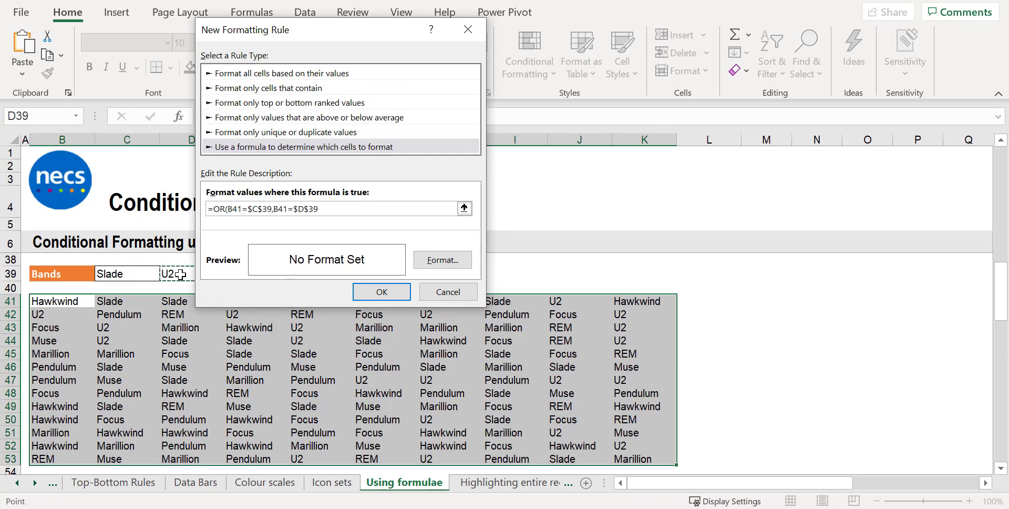
type(")")
Step: Format the Bands rule with a bold white font and an orange fill, and apply it to B41:K53
left_click(442, 260)
left_click(402, 88)
left_click(420, 152)
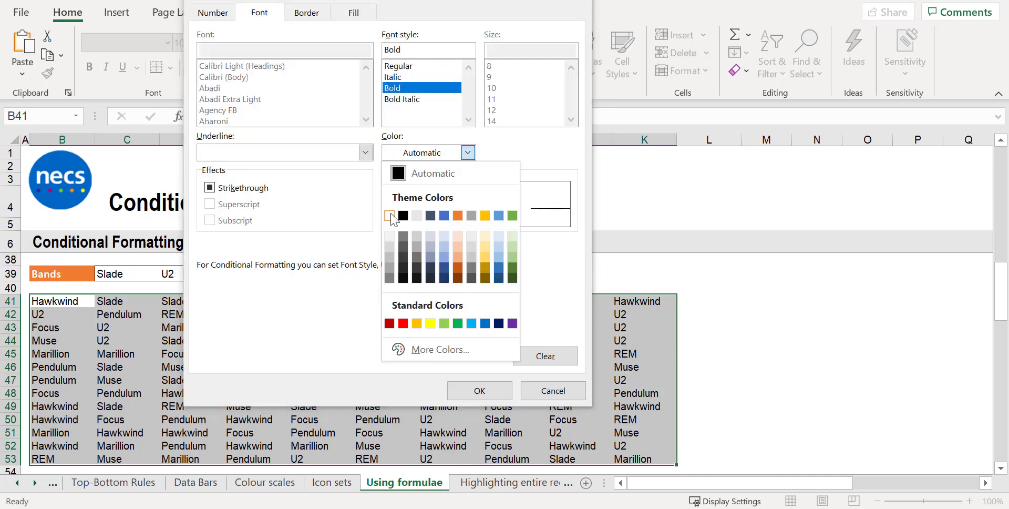
left_click(353, 12)
left_click(282, 68)
left_click(479, 391)
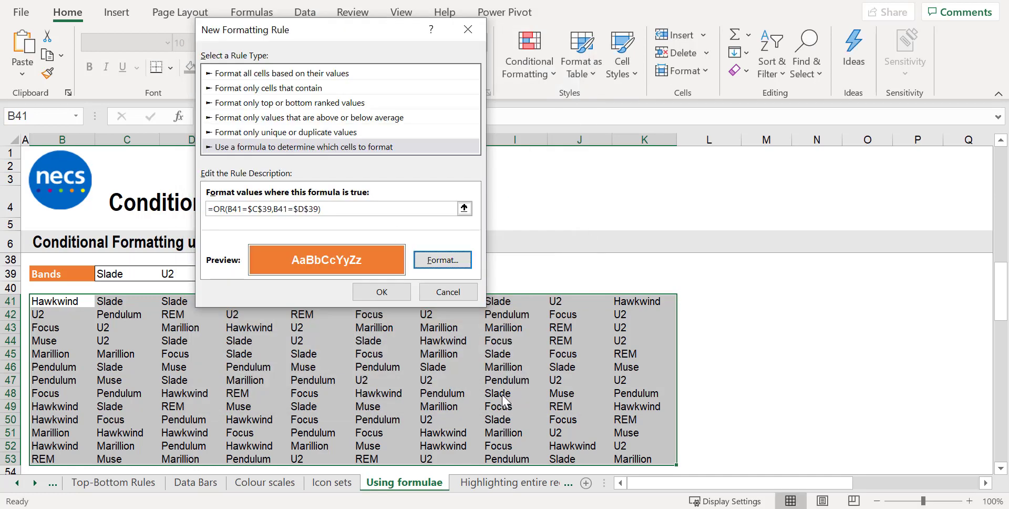
left_click(408, 288)
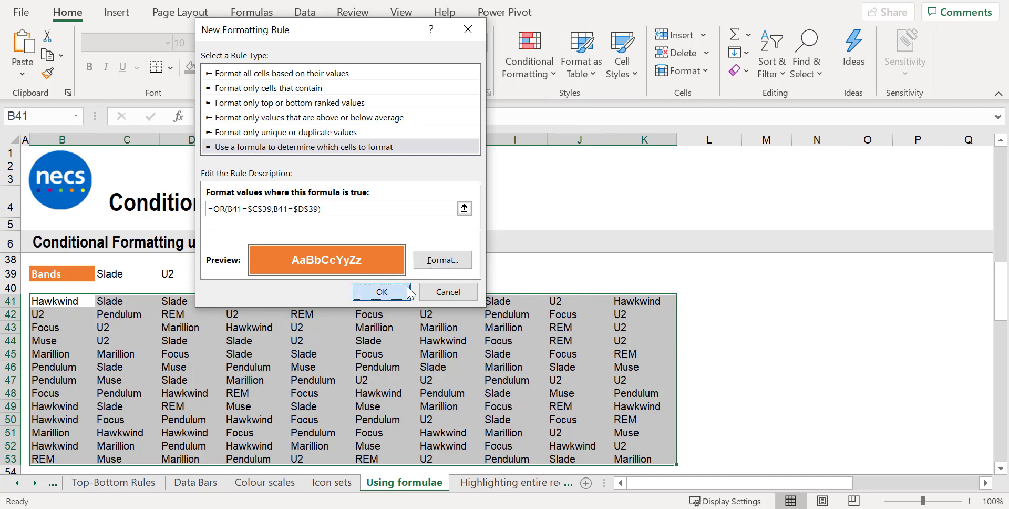
left_click(407, 286)
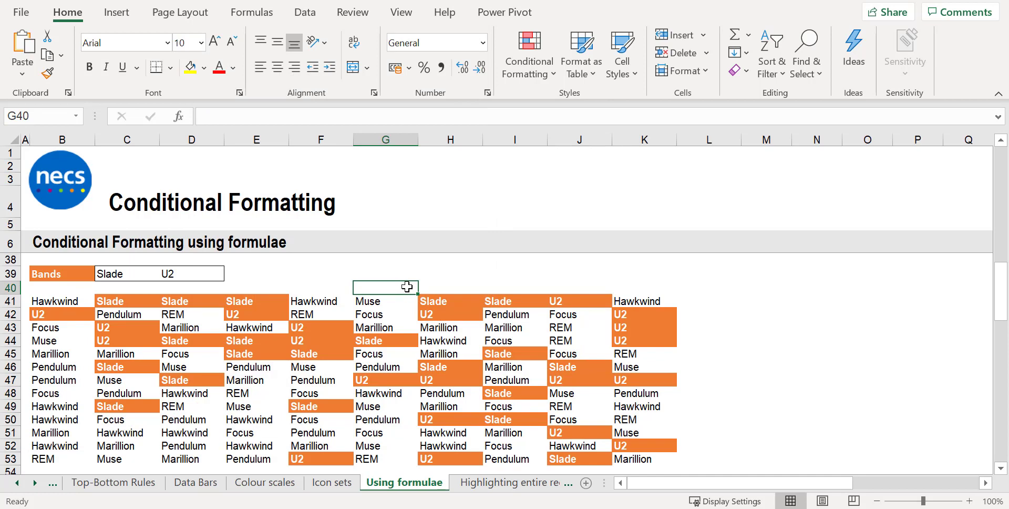
Step: Change the second band name in D39 to REM
left_click(217, 271)
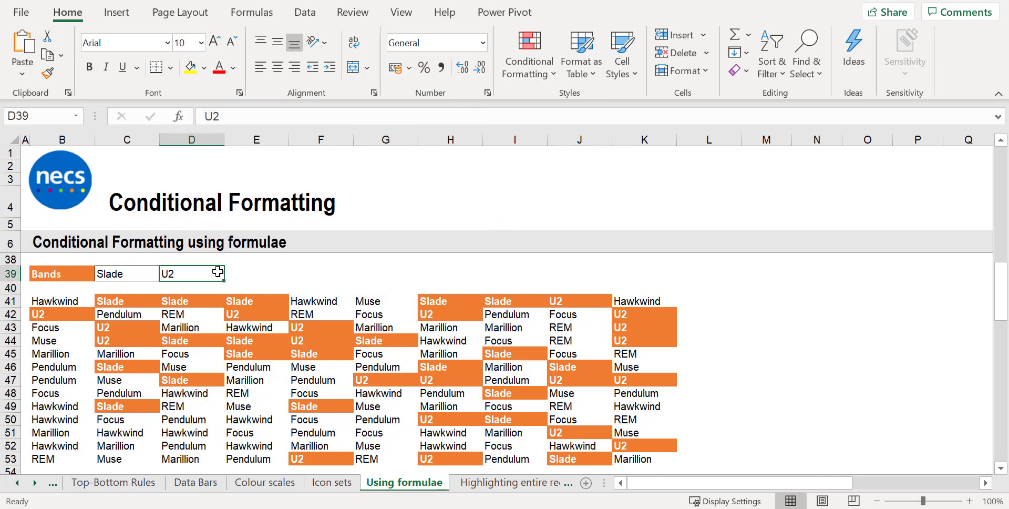
type("REM")
key("Return")
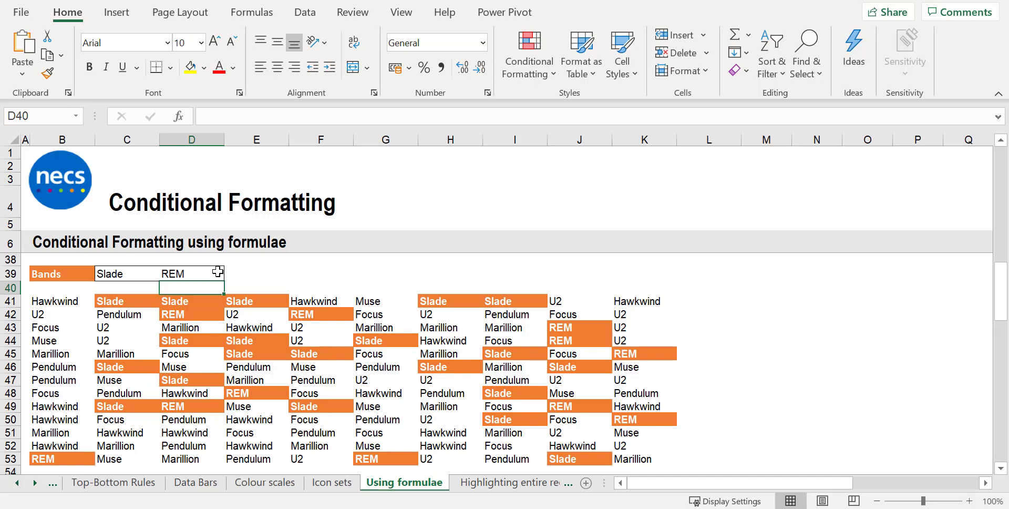
Step: Change the first band name in C39 to Muse and clear the second band name in D39
left_click(144, 275)
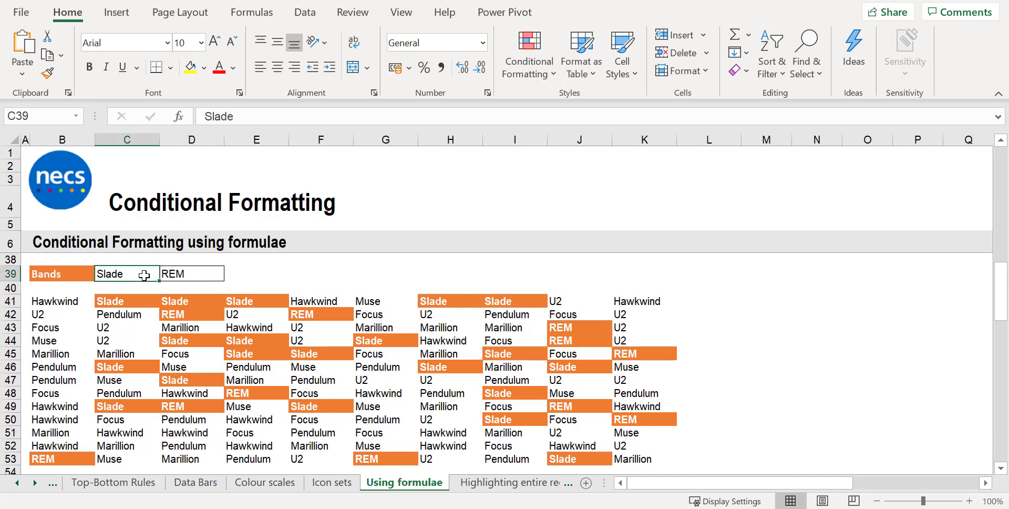
type("Muse")
key("Return")
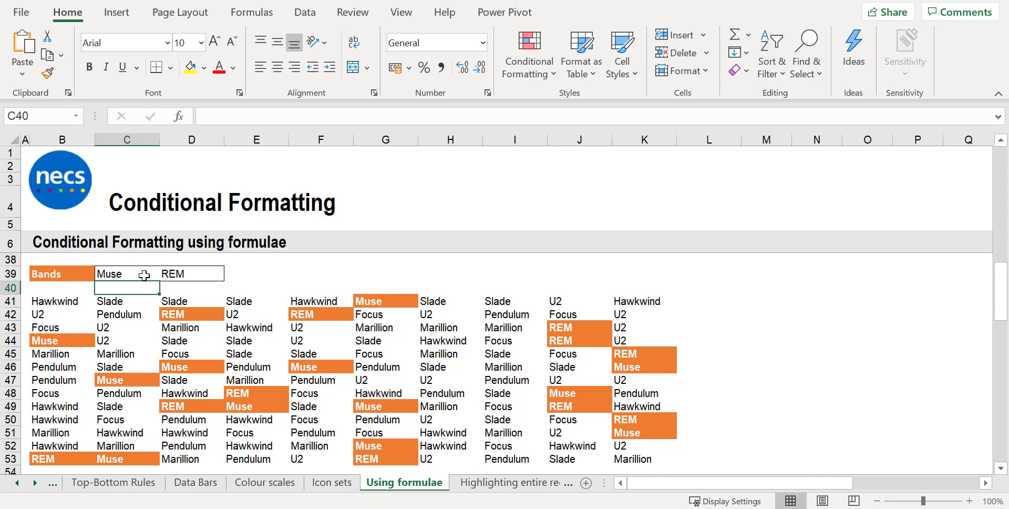
left_click(197, 270)
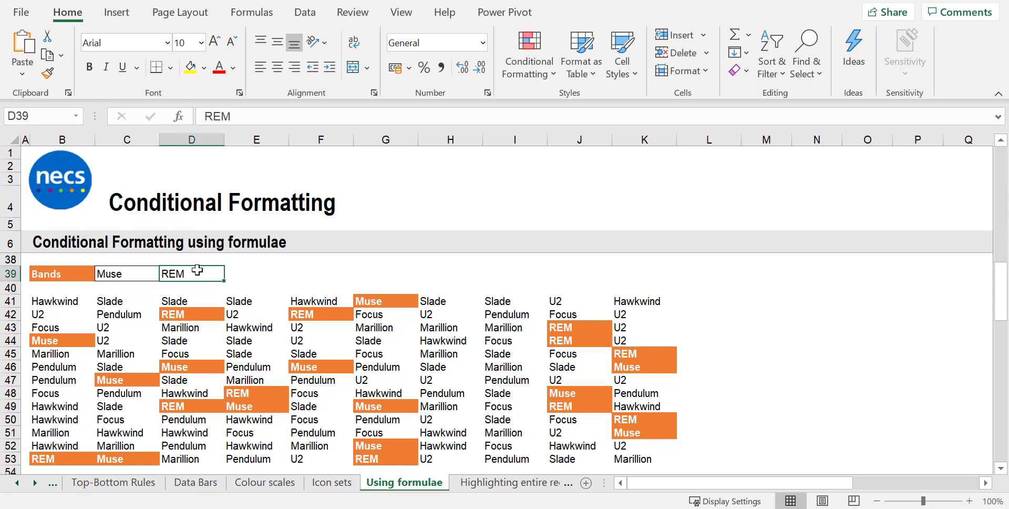
key("Delete")
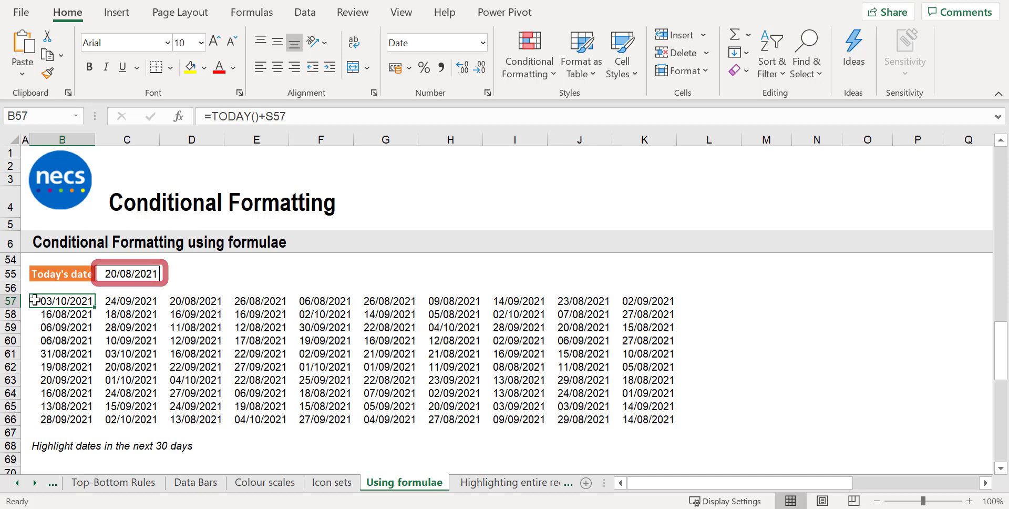
Step: Create a formula-based formatting rule for the dates in B57:K66 with the formula =AND(B57>=TODAY(),B57<=TODAY()+30)
left_click_drag(35, 300, 637, 416)
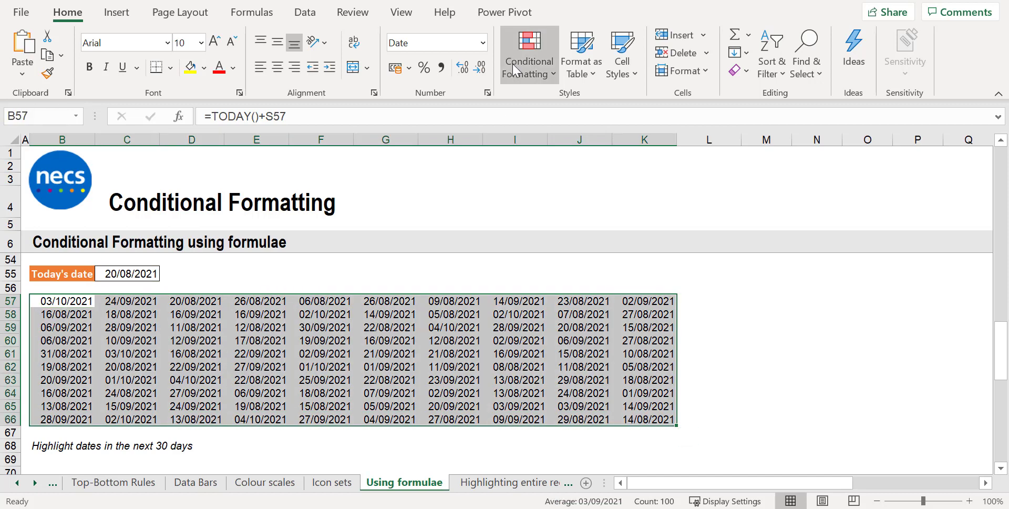
left_click(529, 55)
left_click(538, 351)
left_click(295, 115)
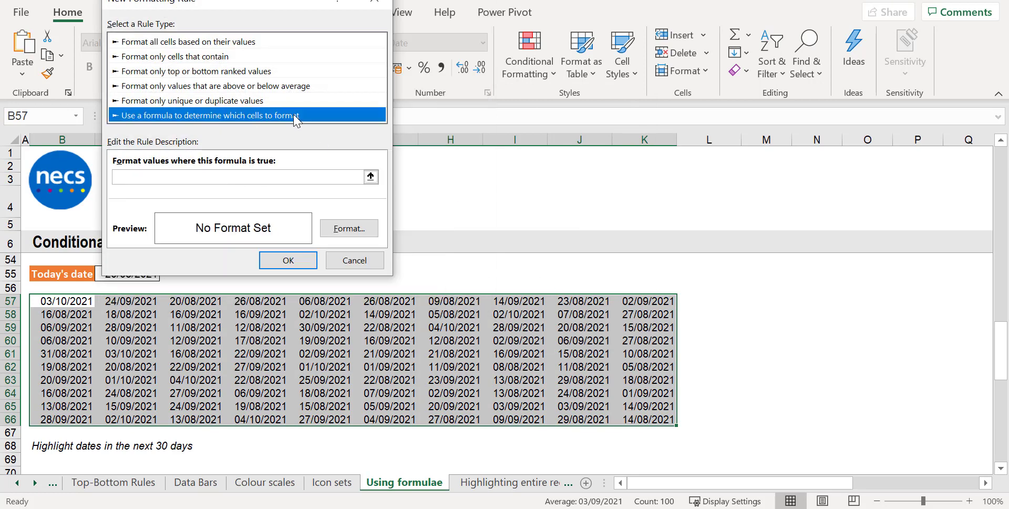
left_click(138, 177)
type("=AND(B57>")
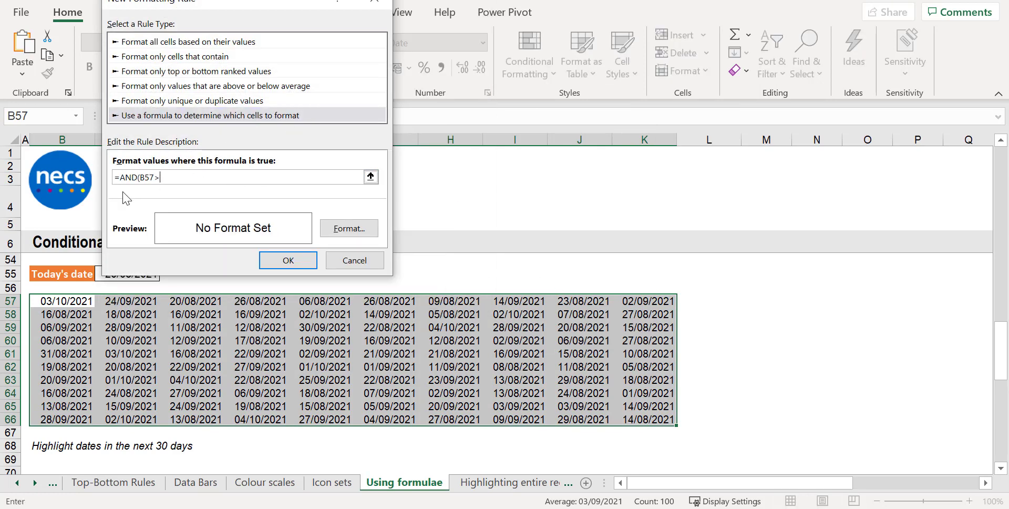
type("=TODAY(),B57<=TODAY()+30)")
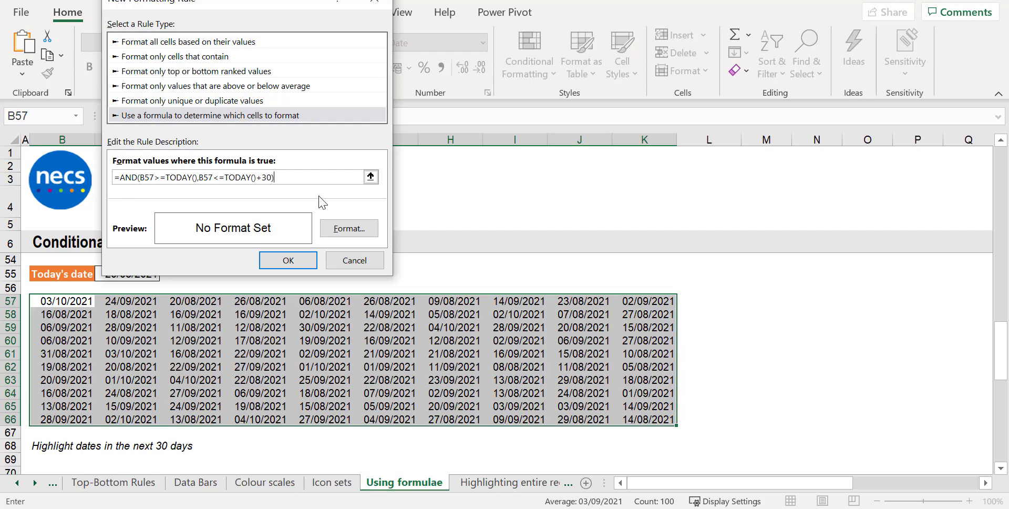
Step: Format the next-30-days rule with an orange fill and a bold white font, and apply it to B57:K66
left_click(347, 229)
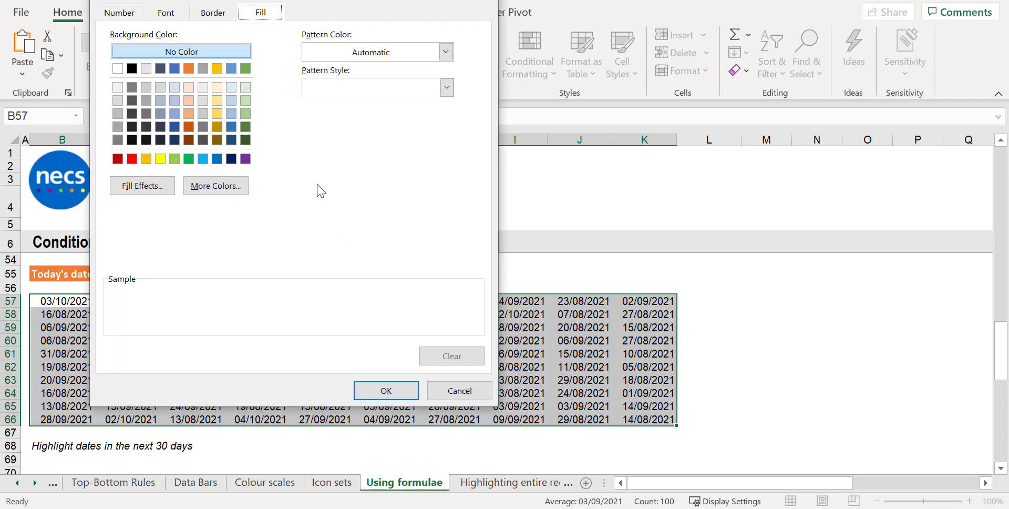
left_click(189, 68)
left_click(166, 12)
left_click(298, 88)
left_click(310, 152)
left_click(295, 216)
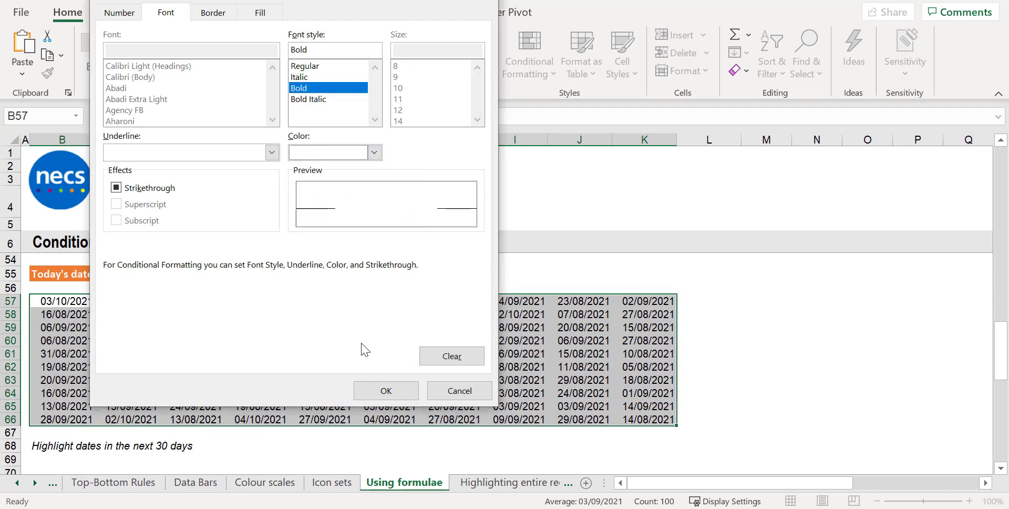
left_click(386, 390)
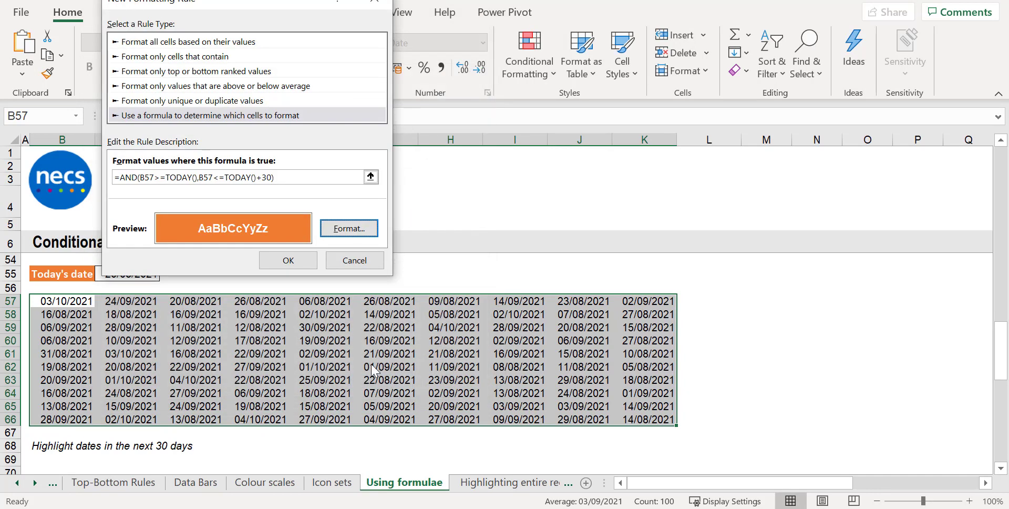
left_click(305, 266)
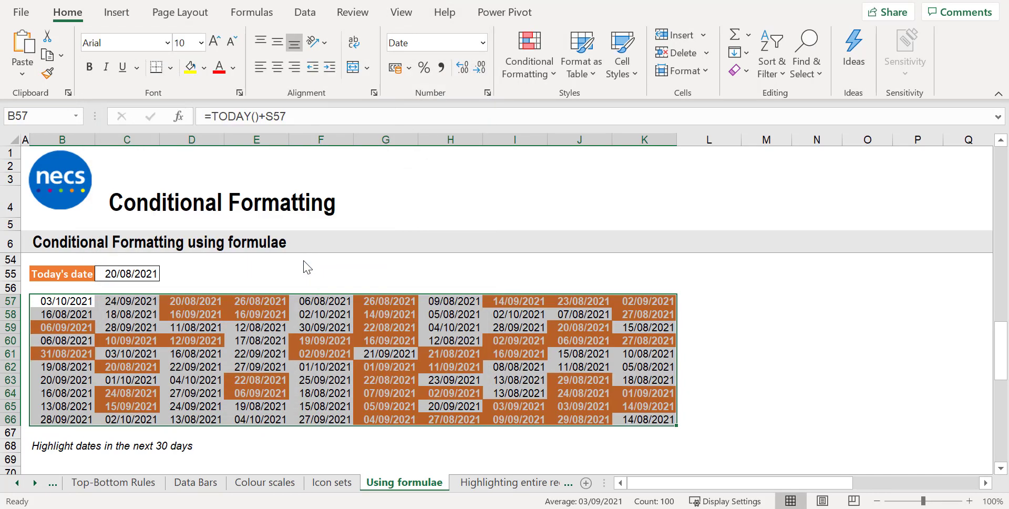
left_click(254, 274)
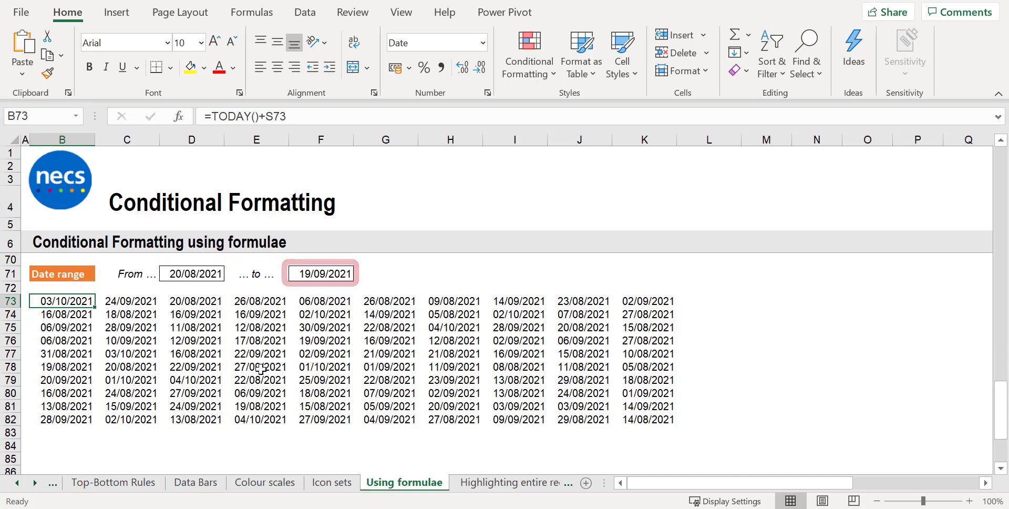
Step: Create a formula-based formatting rule for the dates in B73:K82 with the formula =AND(B73>=$D$71,B73<=$F$71)
left_click(657, 420, "shift")
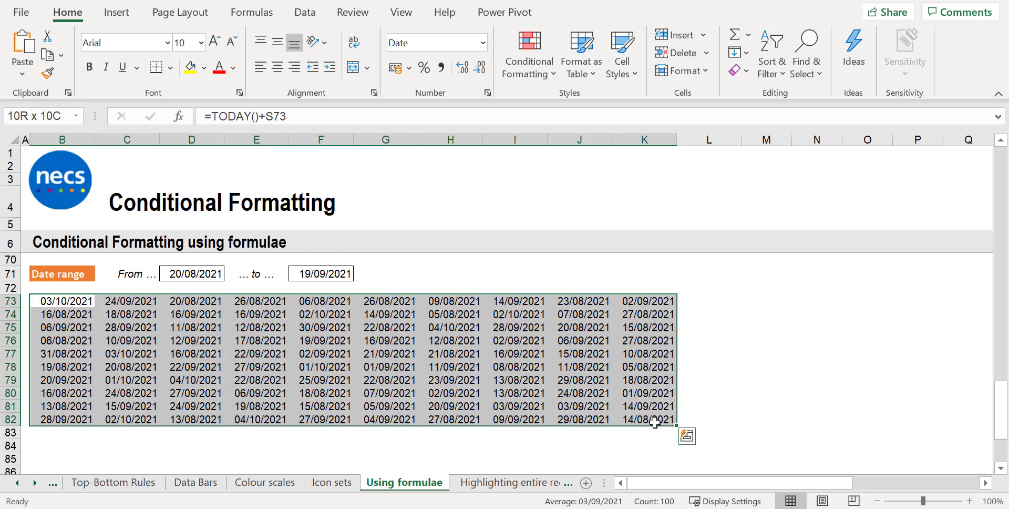
left_click(522, 49)
left_click(565, 286)
left_click(536, 241)
left_click(452, 305)
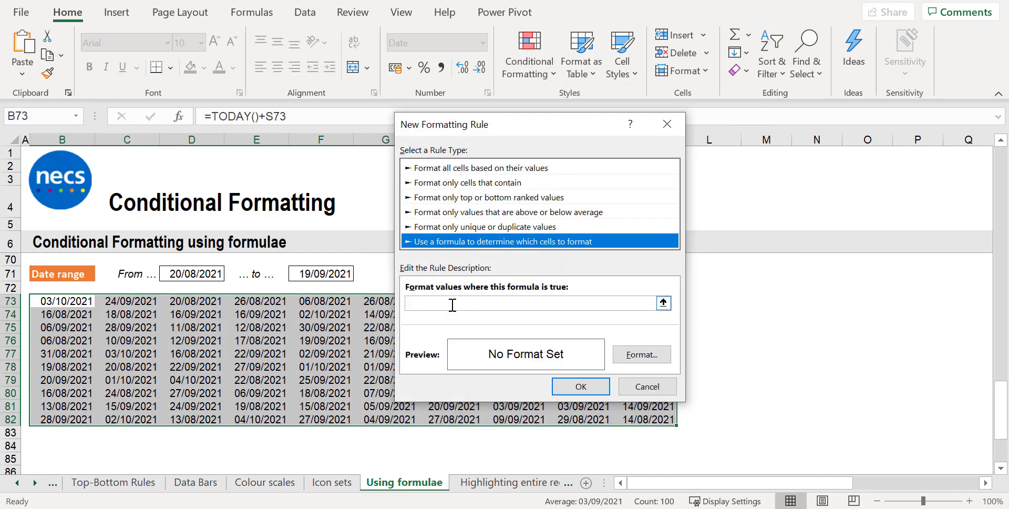
type("=AND(")
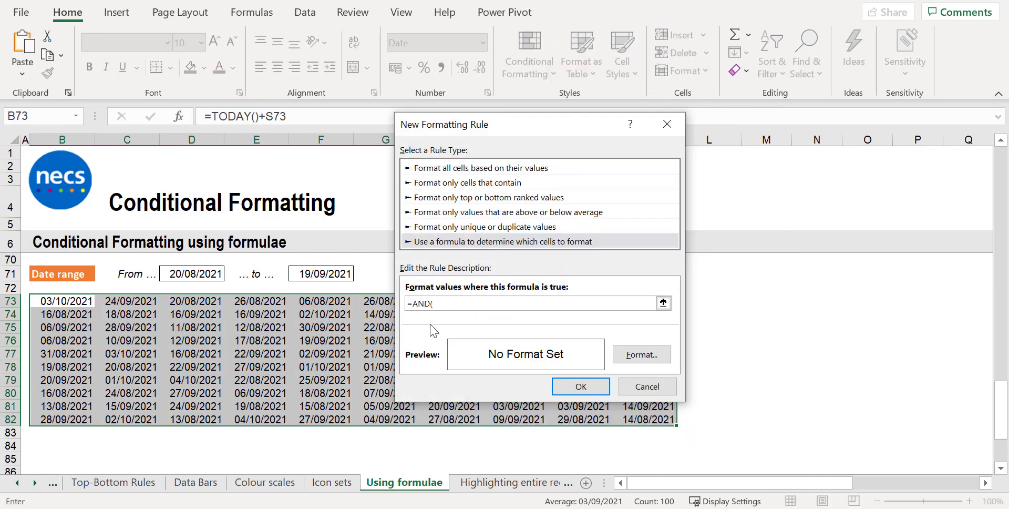
type("B73>=")
left_click(198, 275)
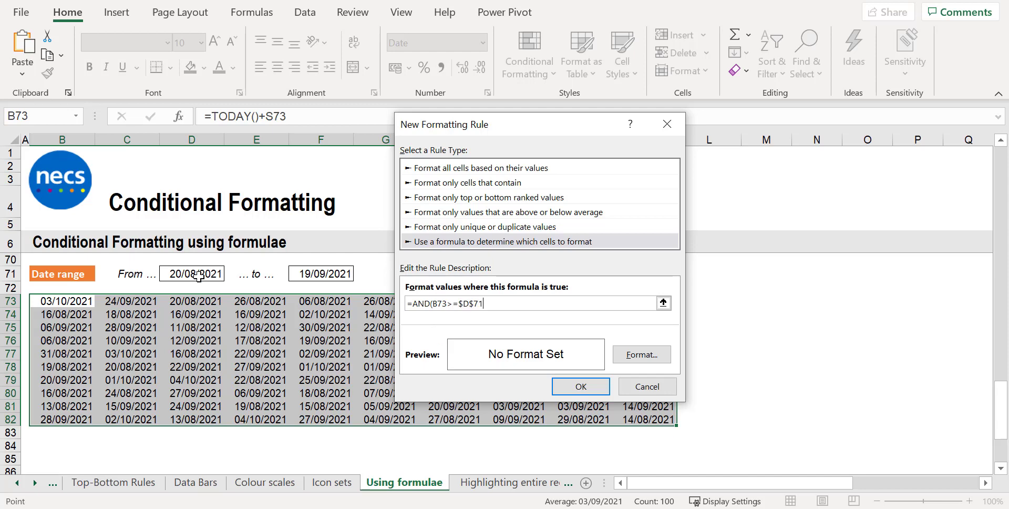
type(",B73<")
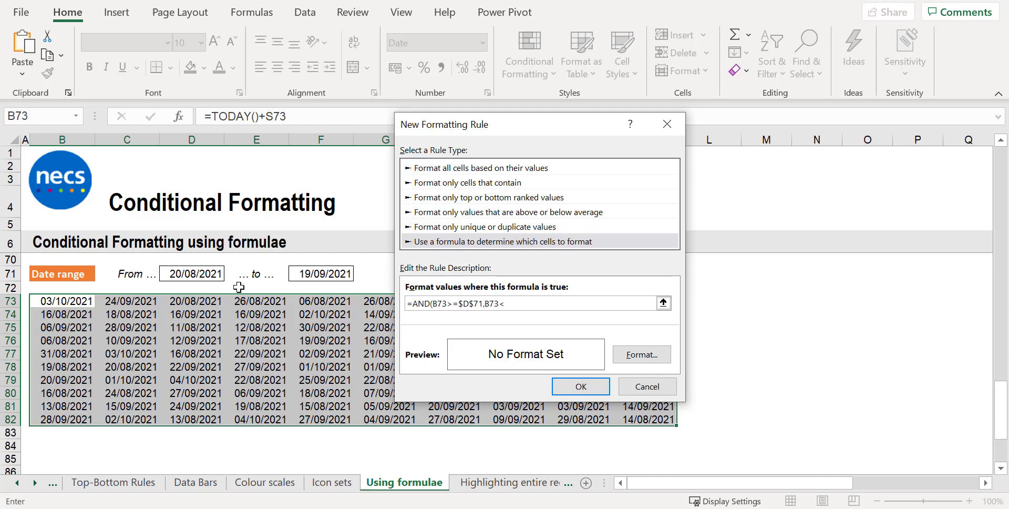
type("=")
left_click(304, 279)
type(")")
Step: Format the date range rule with a bold orange font and apply it to B73:K82
left_click(639, 354)
left_click(591, 144)
left_click(667, 208)
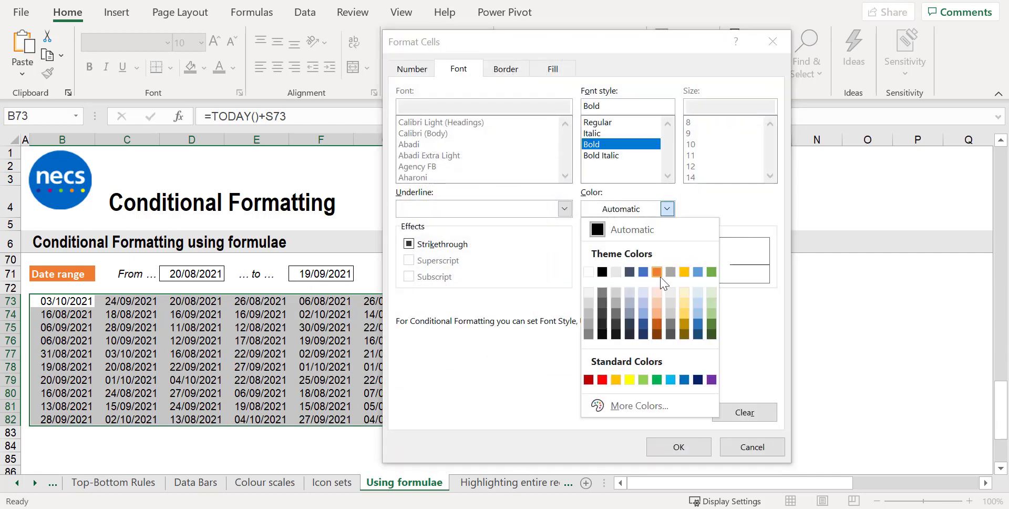
left_click(663, 282)
left_click(690, 447)
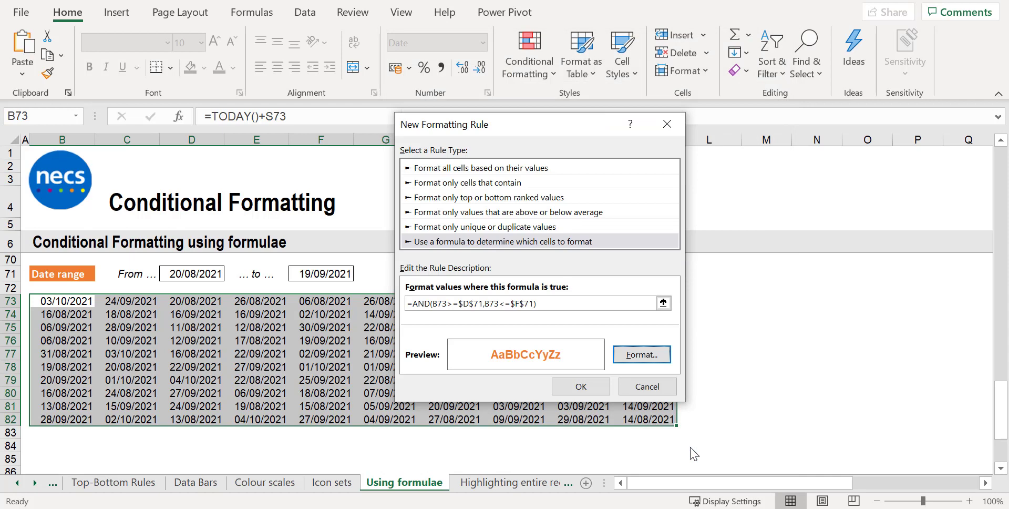
left_click(606, 390)
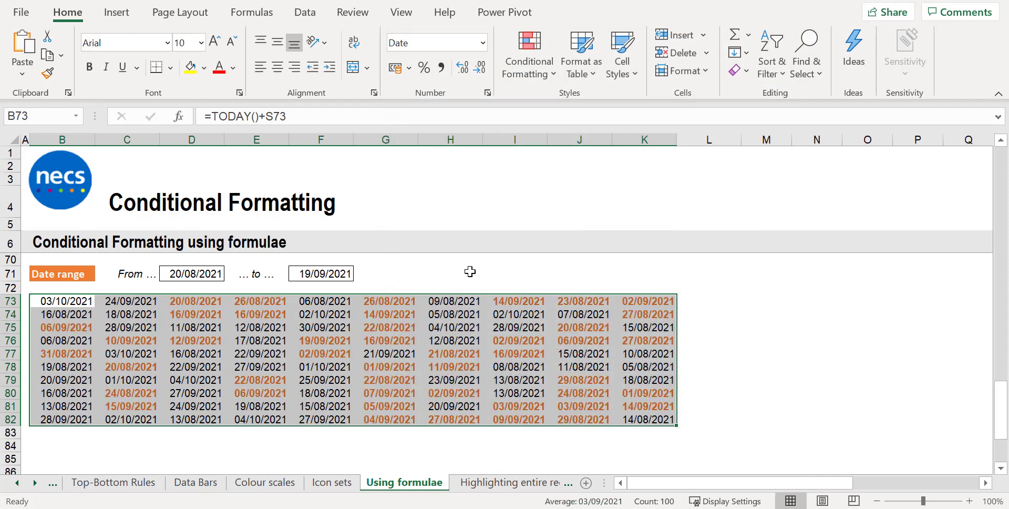
left_click(470, 272)
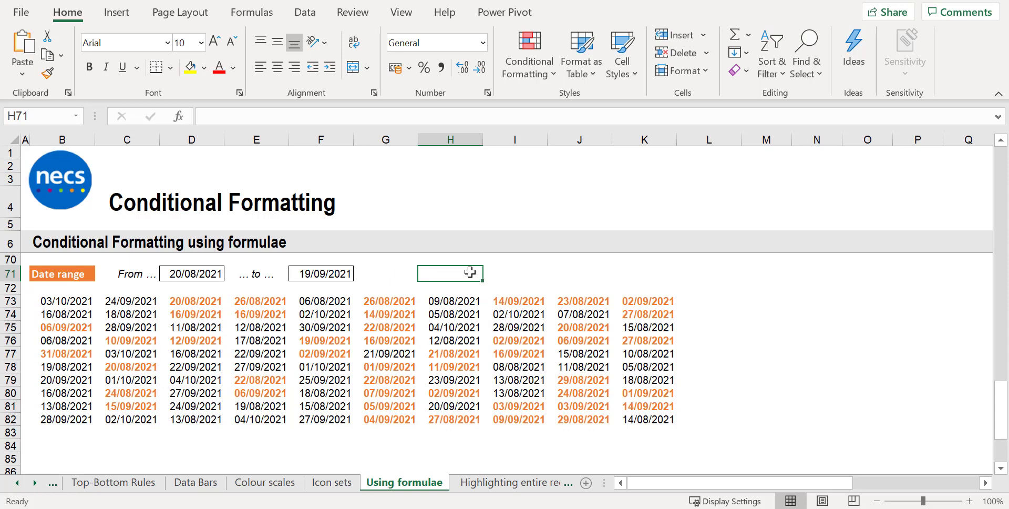
Step: Change the end date of the date range in F71 to 31/08
left_click(329, 272)
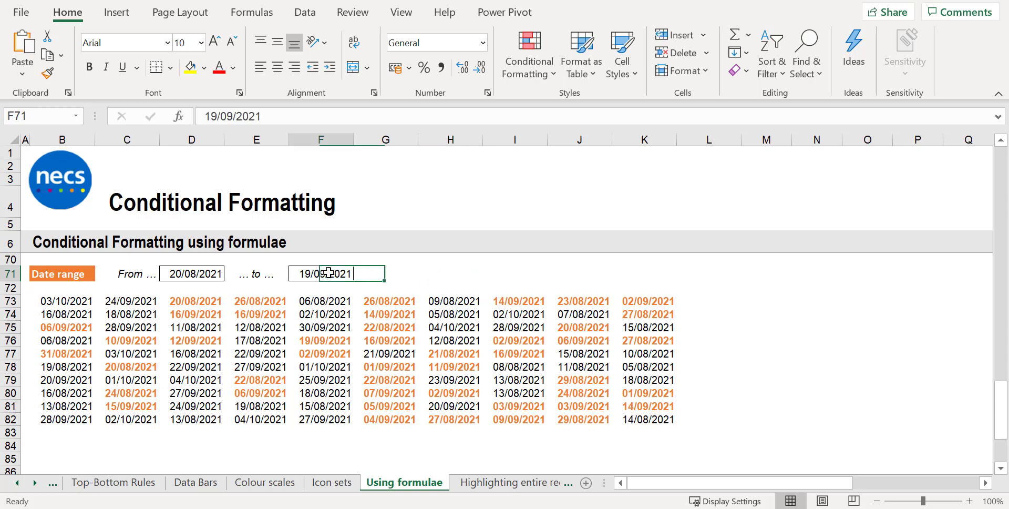
type("31/08")
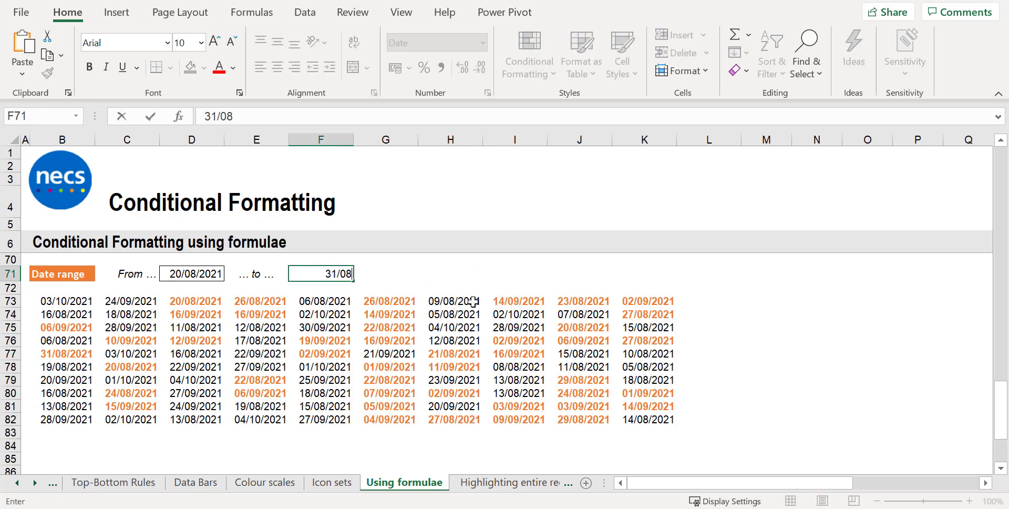
key("Return")
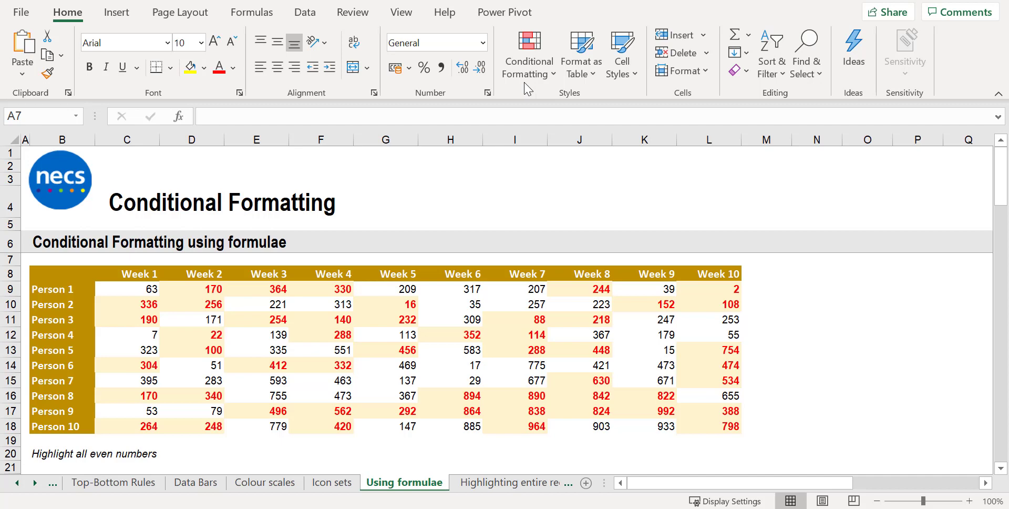
Step: Clear the conditional formatting rules from the entire Using formulae sheet
left_click(528, 66)
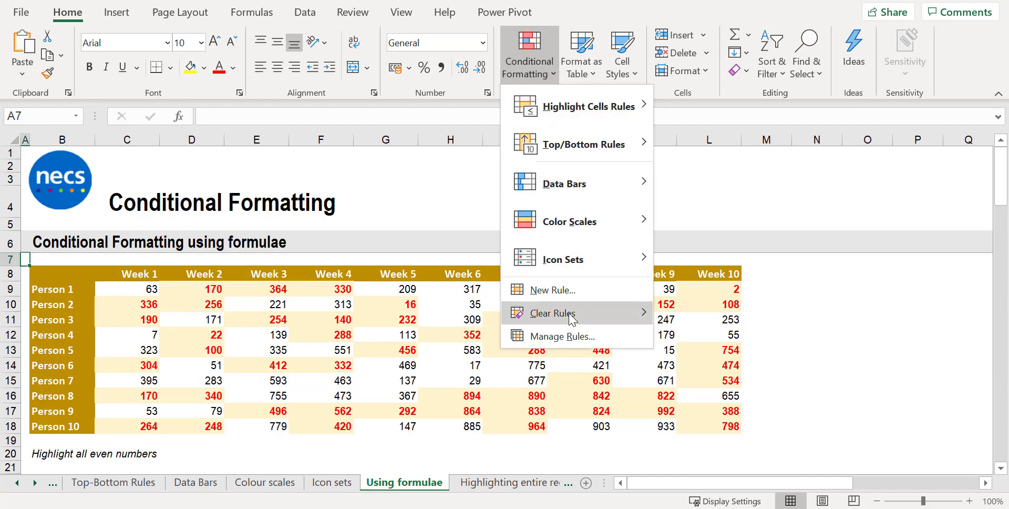
mouse_move(572, 319)
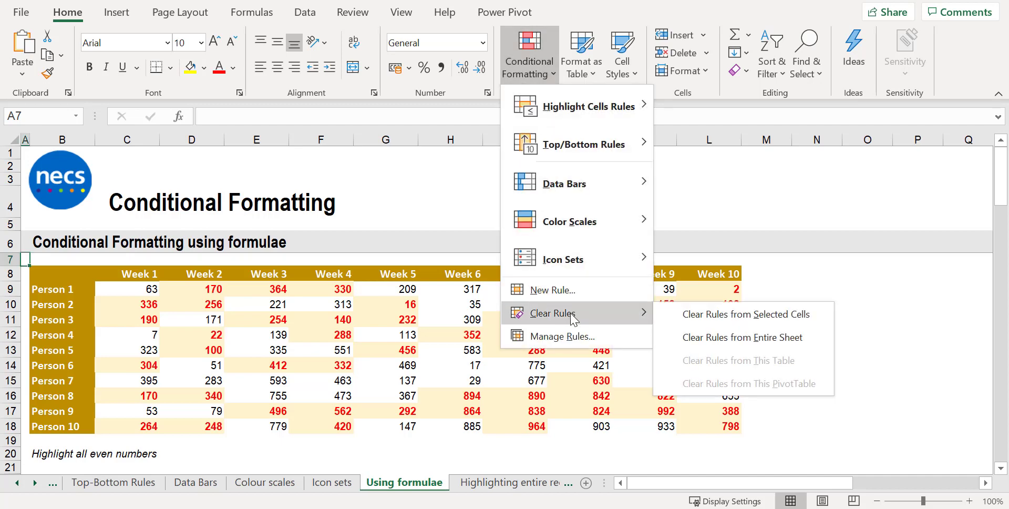
left_click(824, 341)
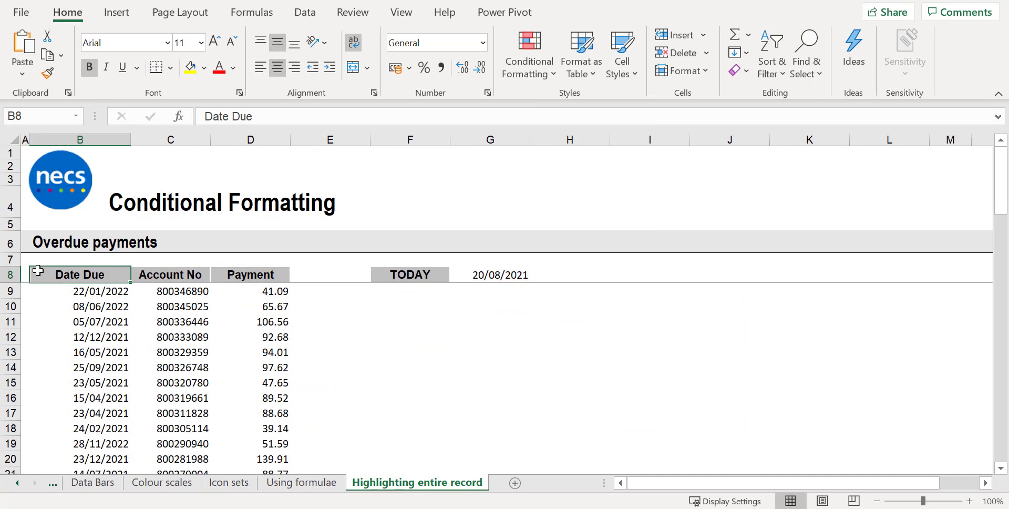
Step: Create a formula-based formatting rule for all payment records in B9:D64, below the headers, with the formula =$B9<TODAY()
key("ctrl+Down")
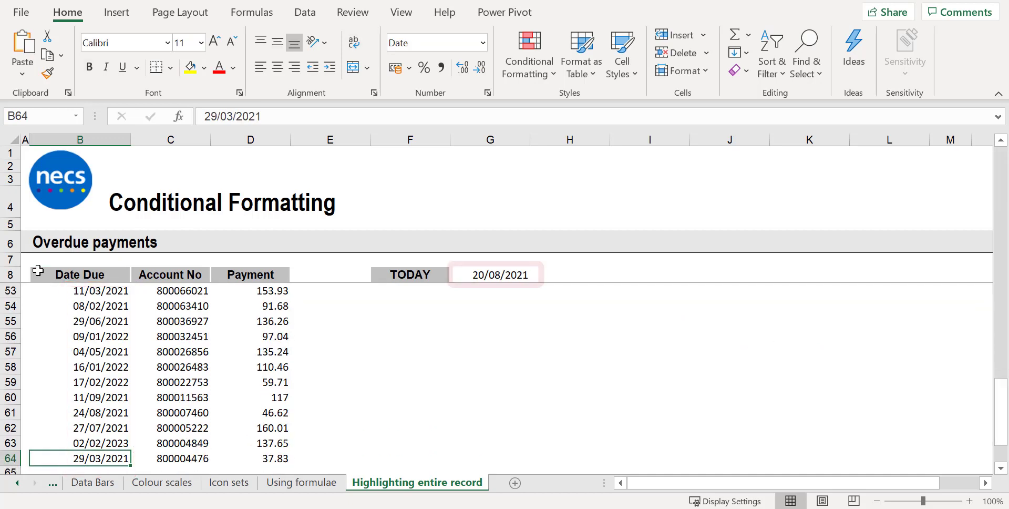
key("ctrl+Up")
key("Down")
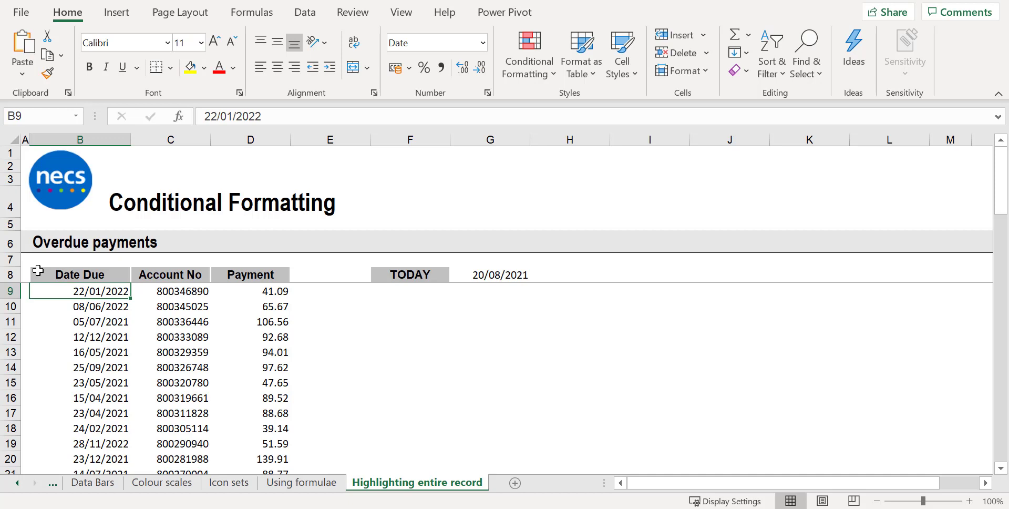
key("ctrl+shift+Right")
key("ctrl+shift+Down")
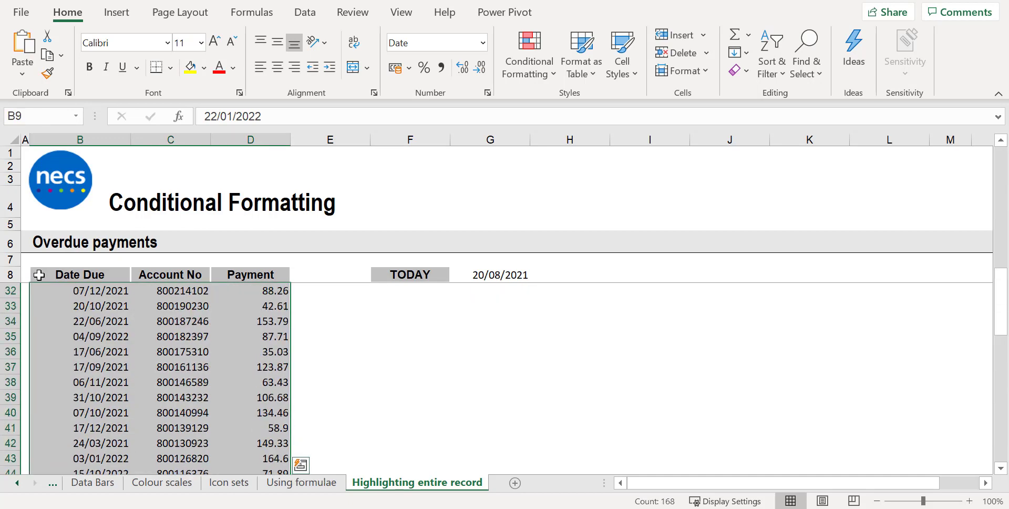
scroll(39, 275, "up", 8)
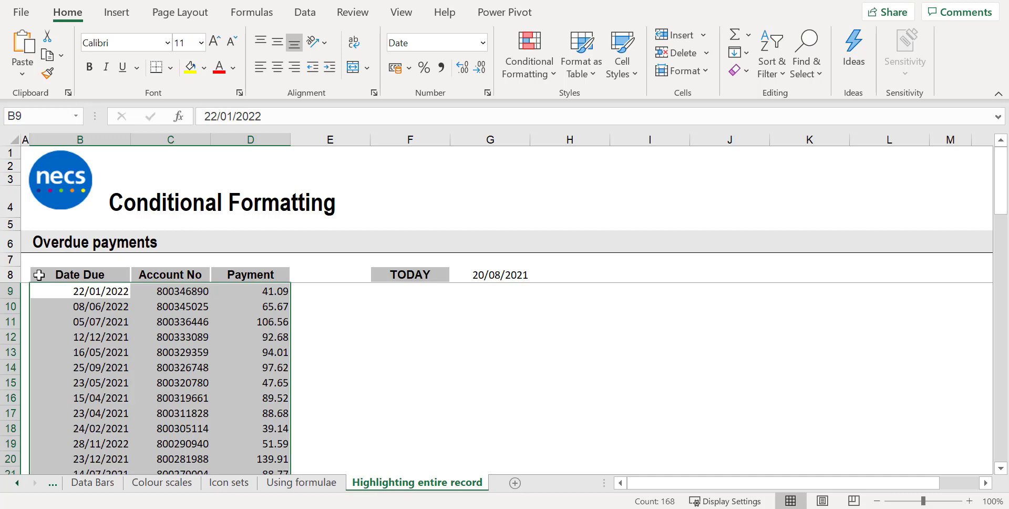
left_click(529, 53)
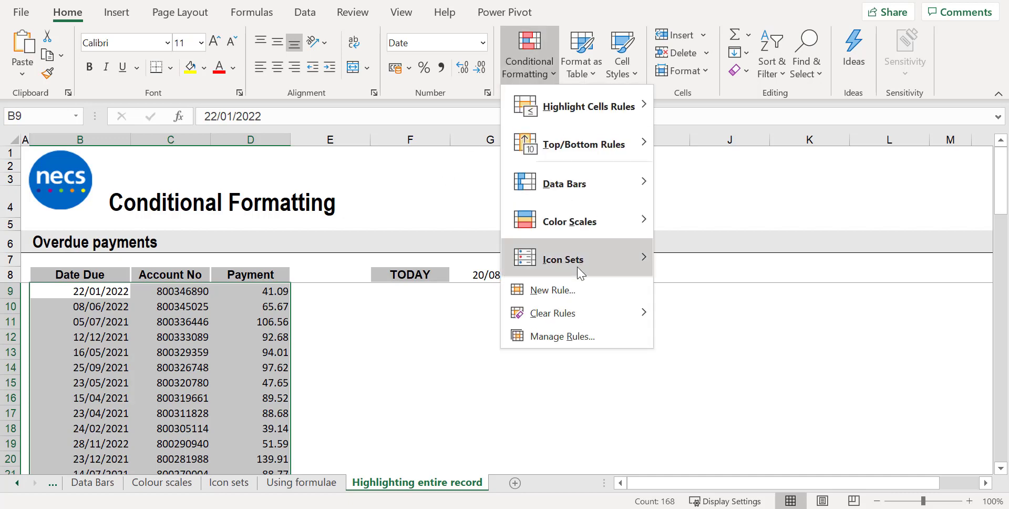
left_click(568, 287)
left_click(508, 226)
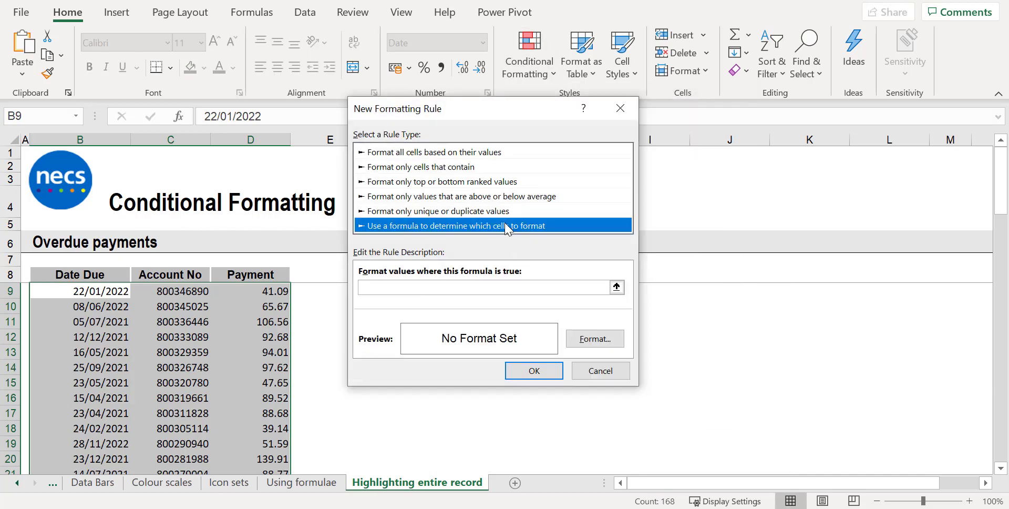
left_click(460, 286)
type("=$B9<TODAY()")
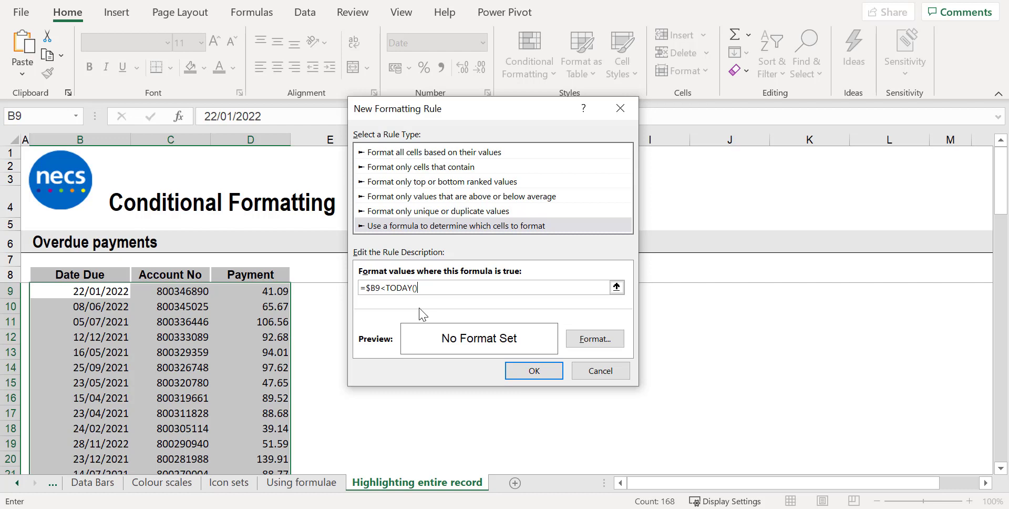
Step: Format the overdue payments rule with a red font and apply it to the records in B9:D64
left_click(595, 345)
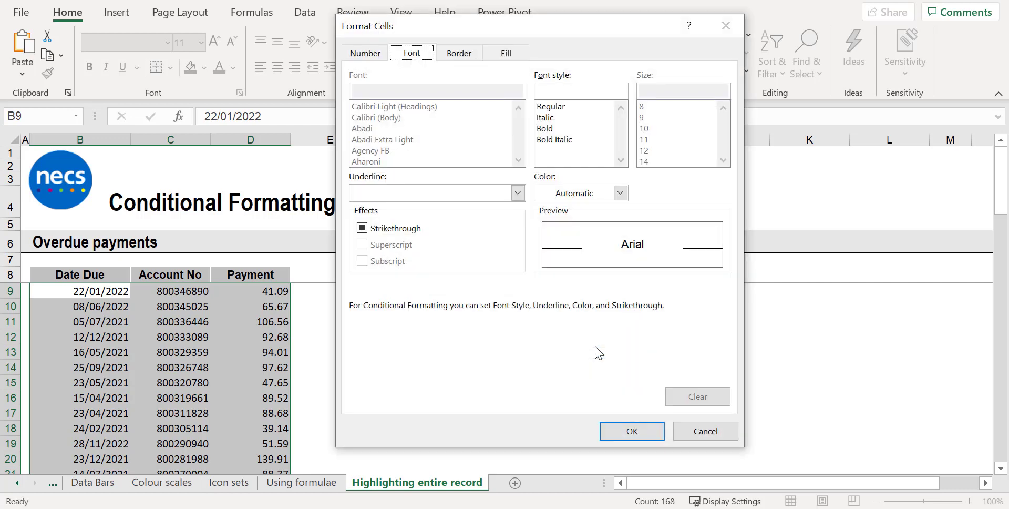
left_click(621, 193)
left_click(557, 364)
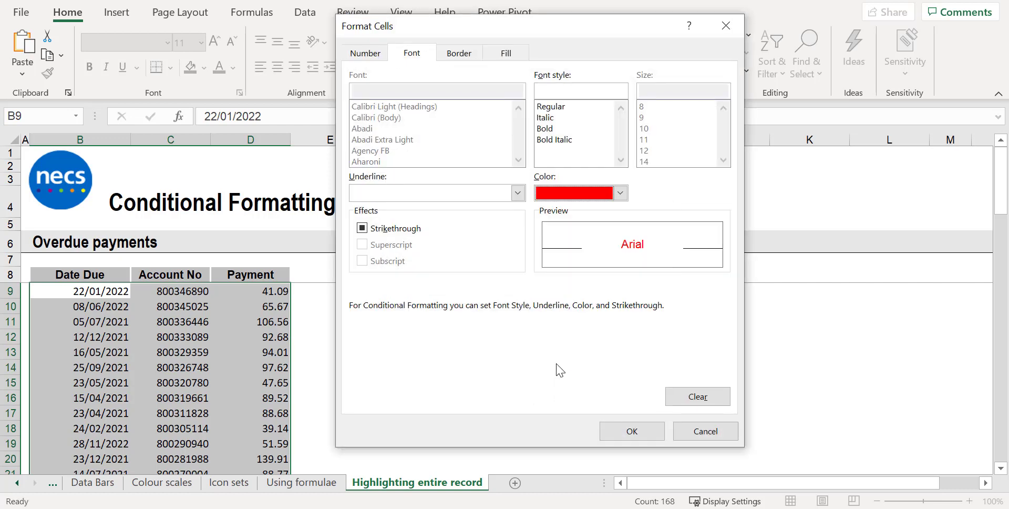
left_click(633, 432)
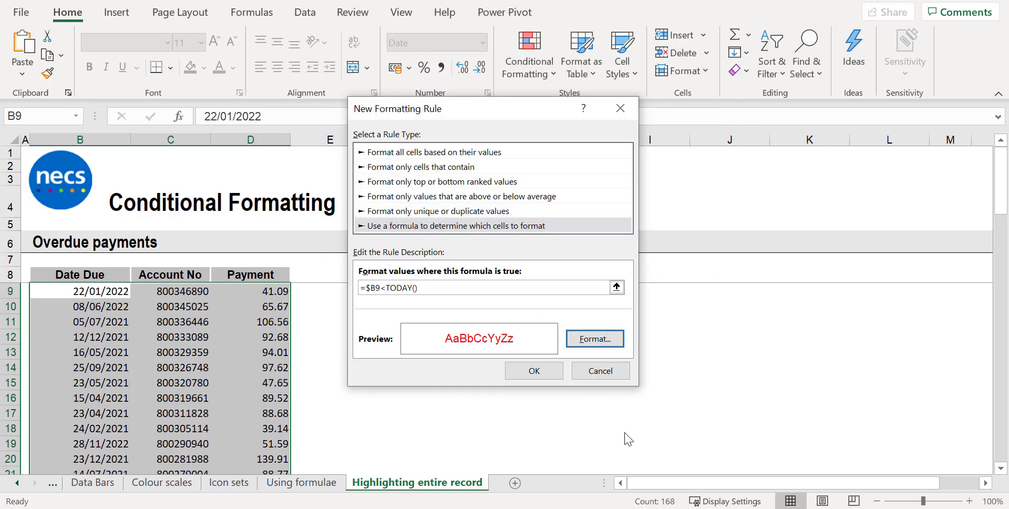
left_click(538, 370)
left_click(339, 290)
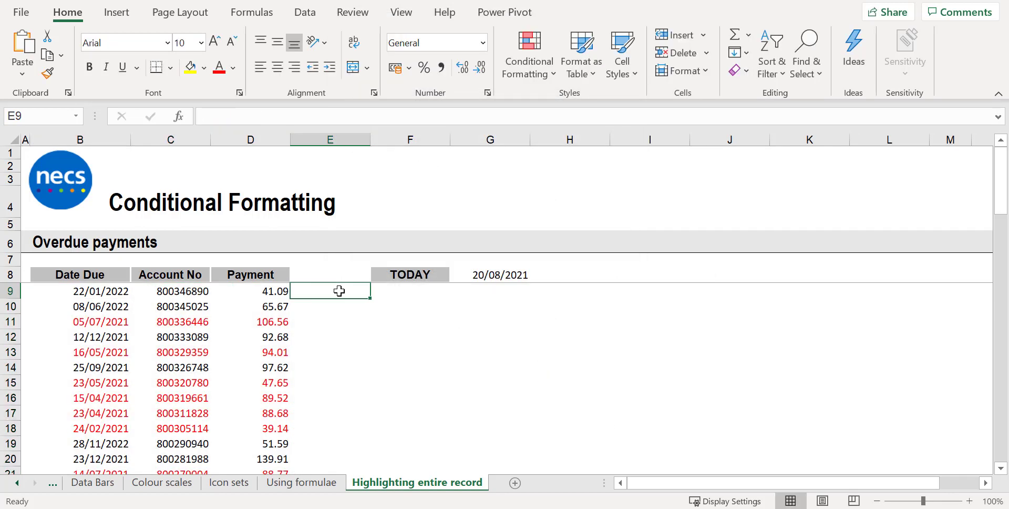